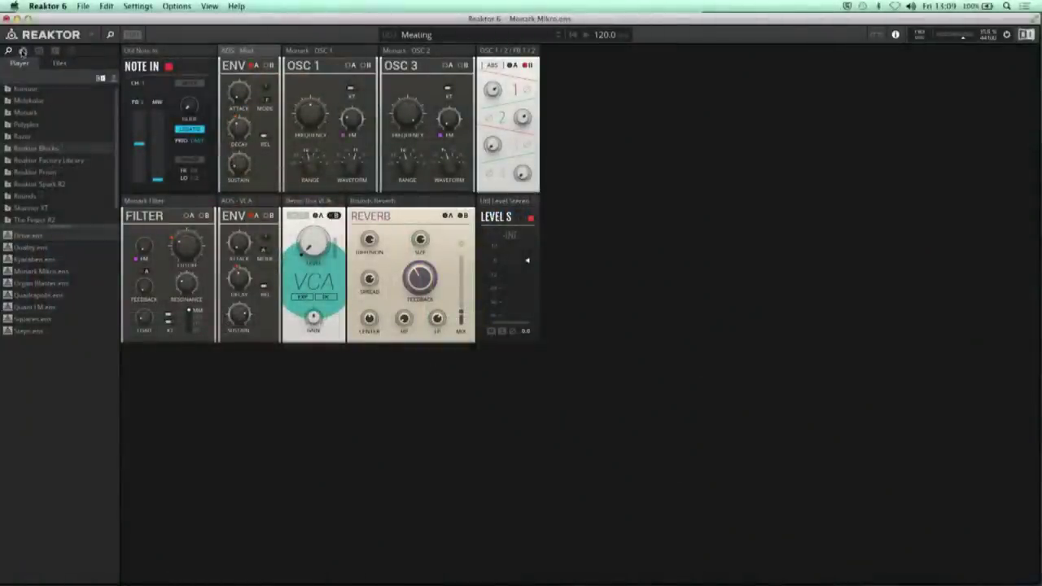
Step: Audition the Monark Mikro snapshots Soft Cream, Hollow Haus and Grandpapa one after another
click(23, 51)
click(10, 50)
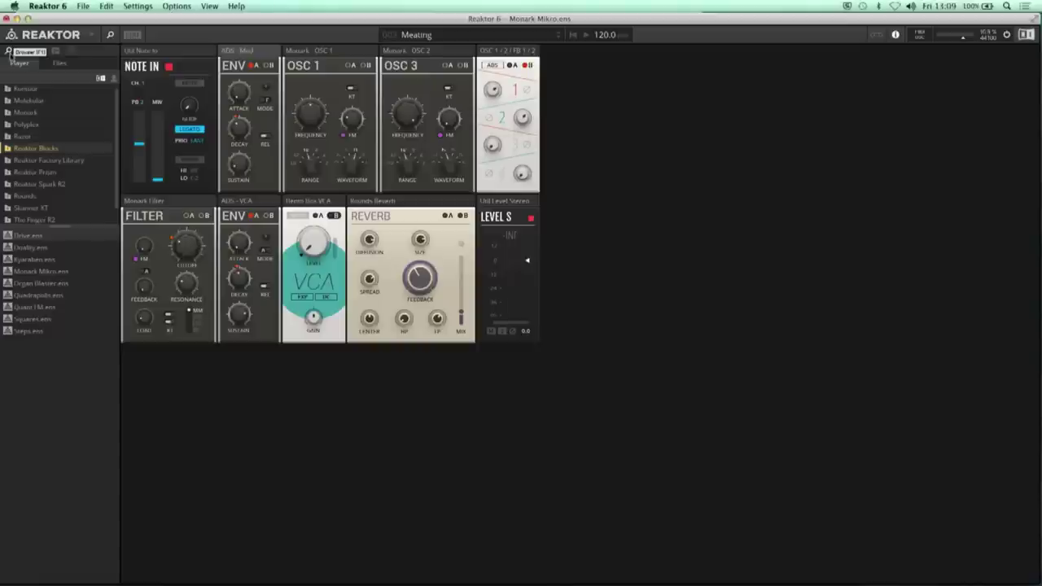
click(24, 50)
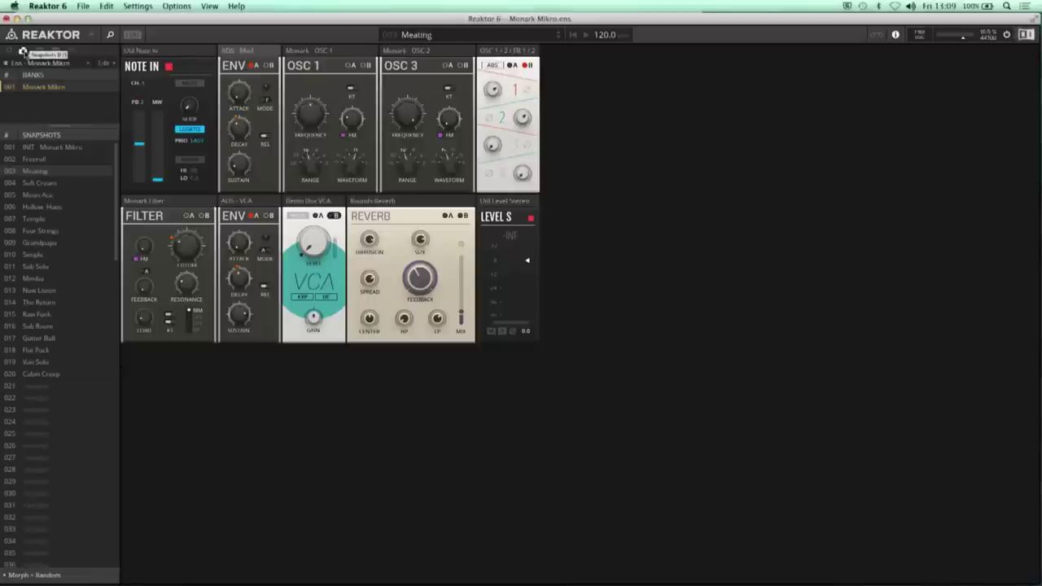
click(46, 184)
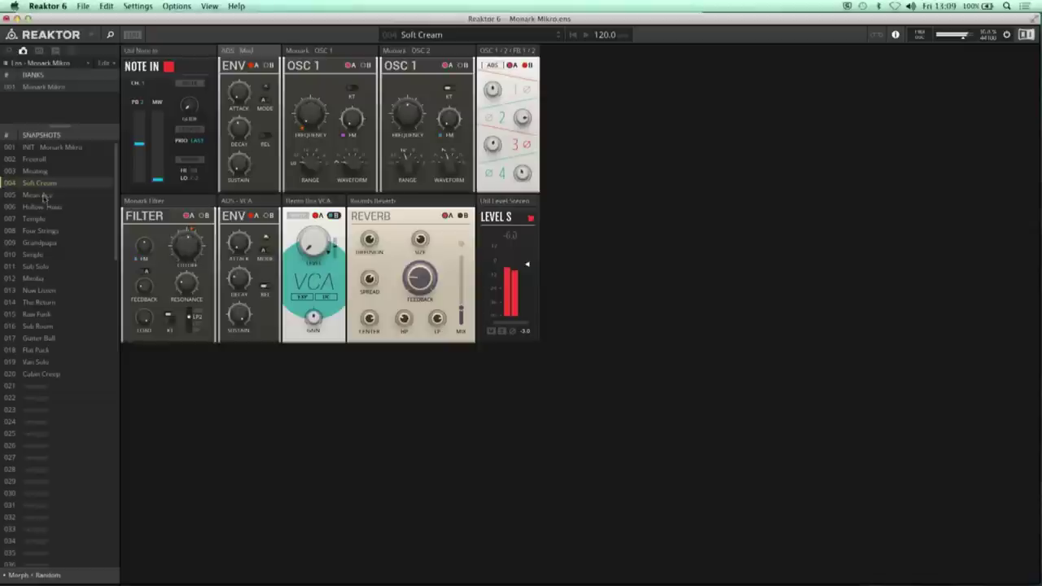
click(44, 207)
click(37, 242)
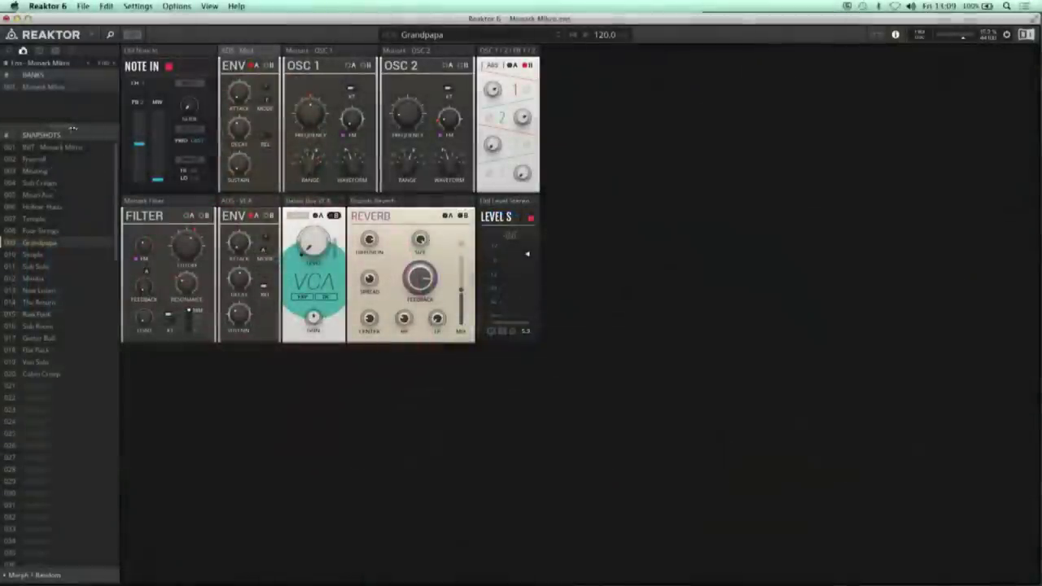
Step: Examine the Player's Reaktor Blocks folder and the favorite locations available for browsing files
click(9, 51)
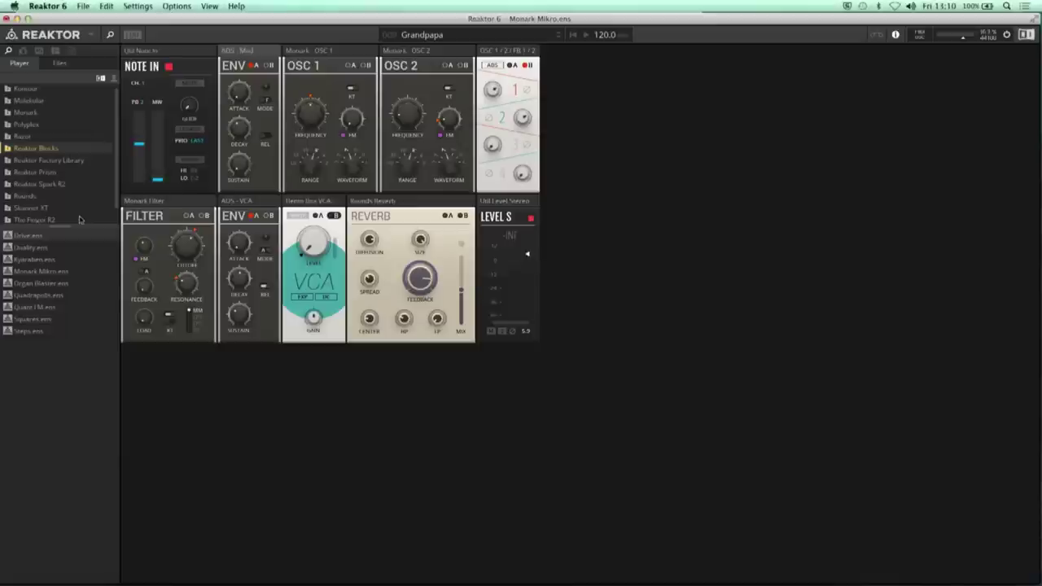
click(49, 149)
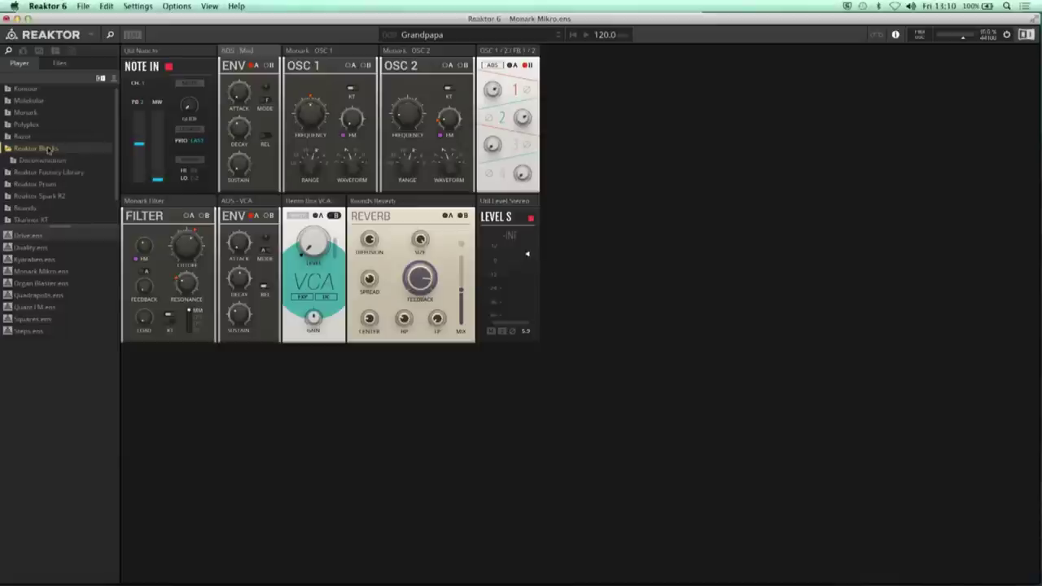
click(59, 64)
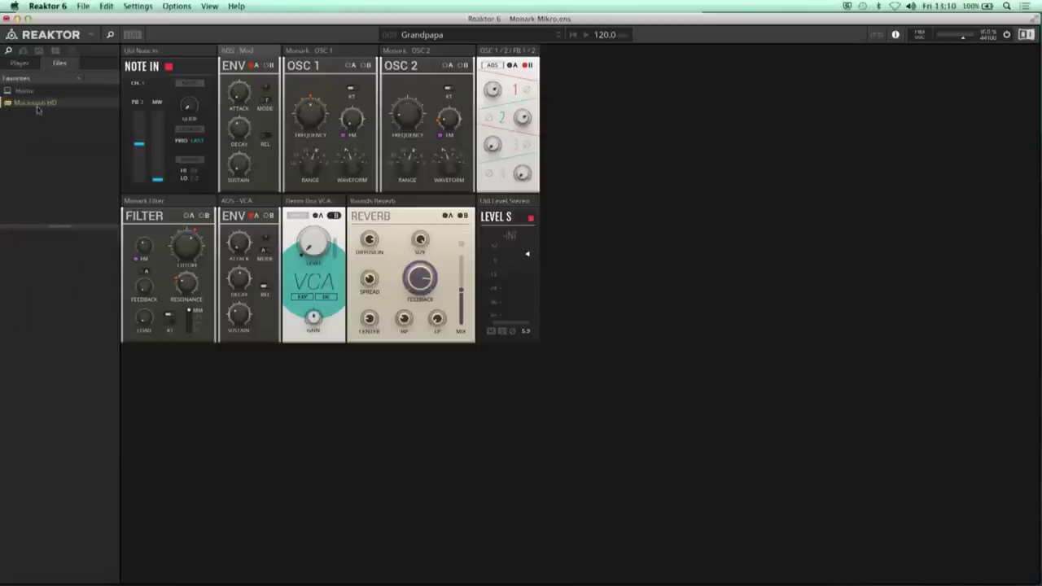
click(31, 79)
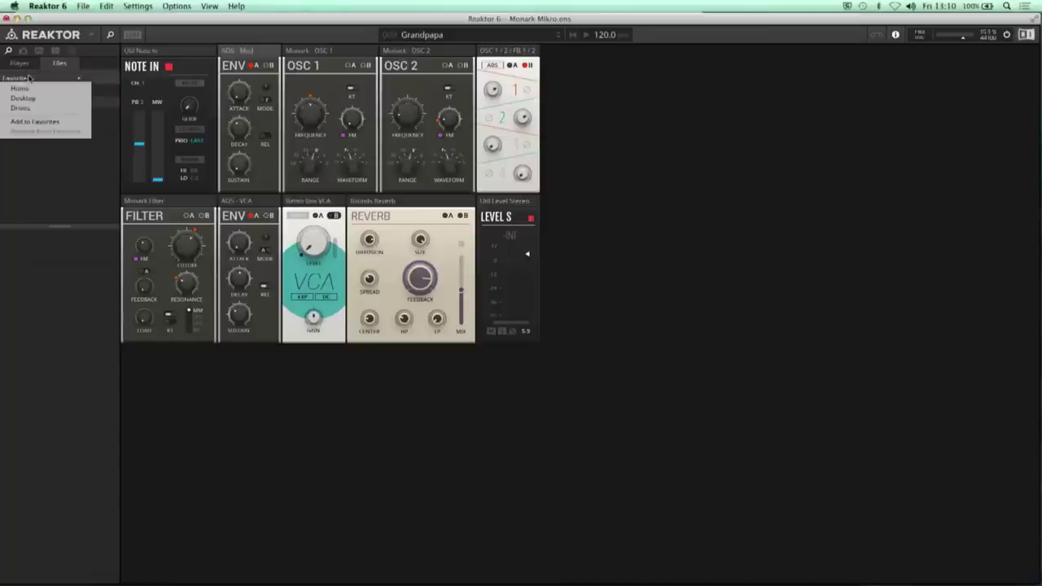
click(27, 64)
click(73, 78)
click(27, 64)
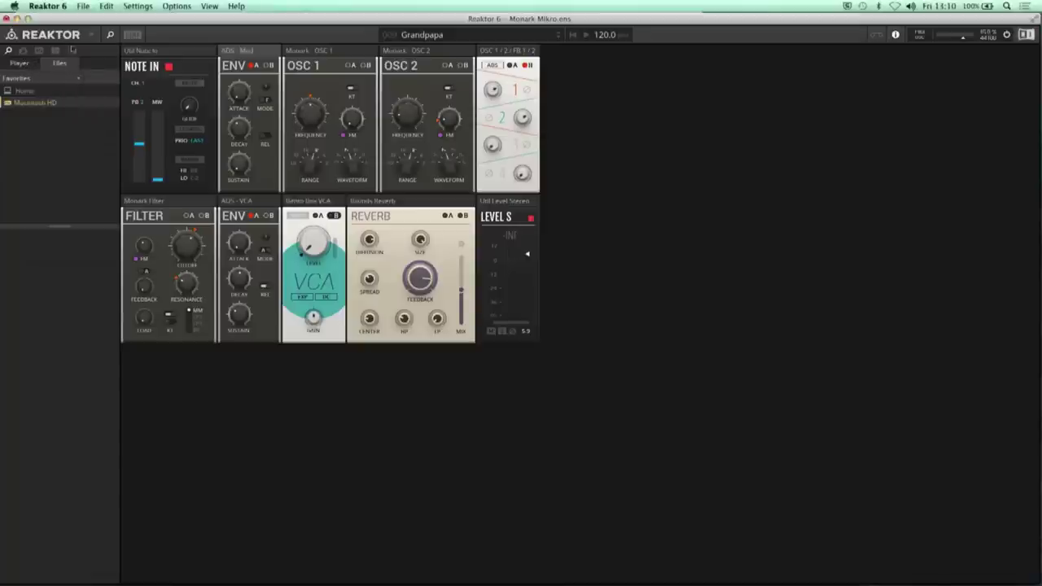
Step: Enter edit mode and open Blocks New.ens from the Reaktor Blocks library, discarding the changes to Monark Mikro
click(132, 35)
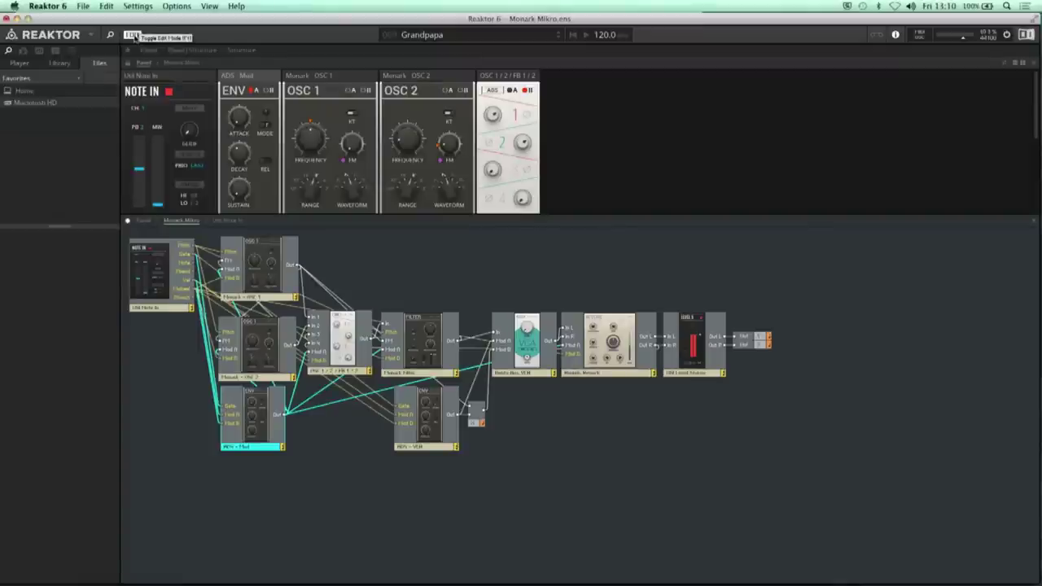
click(63, 64)
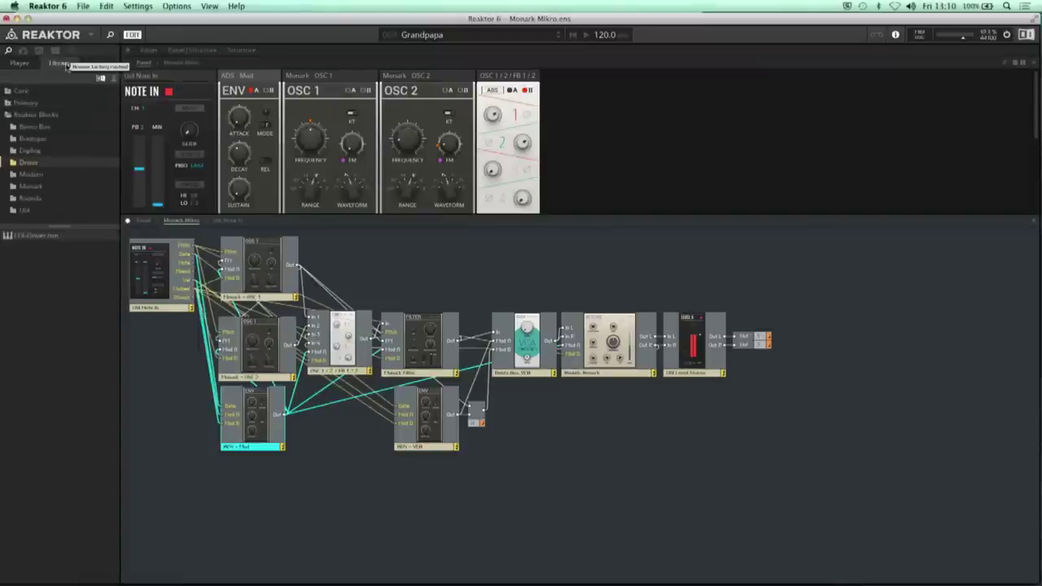
click(45, 115)
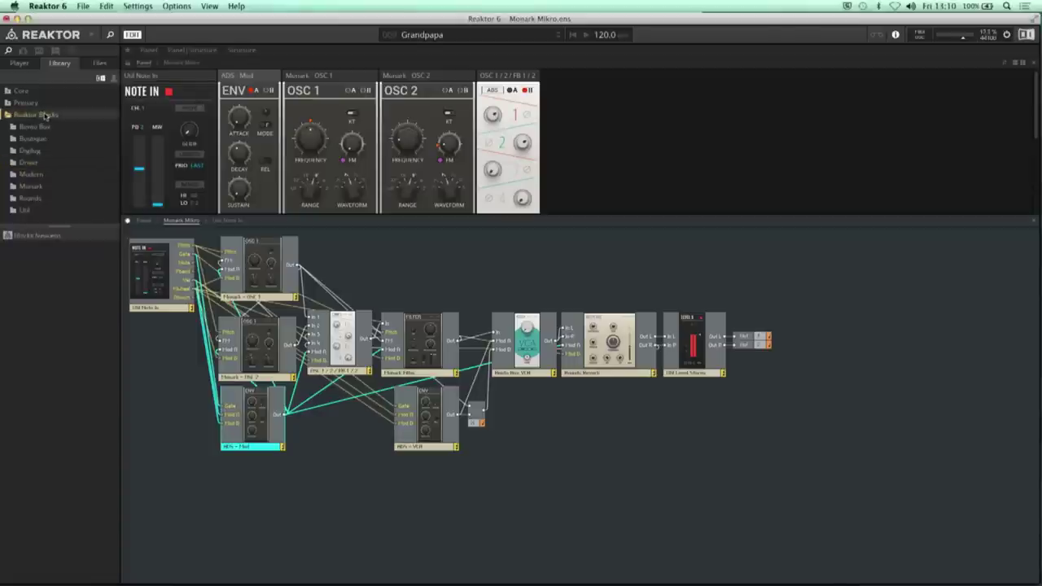
double_click(22, 238)
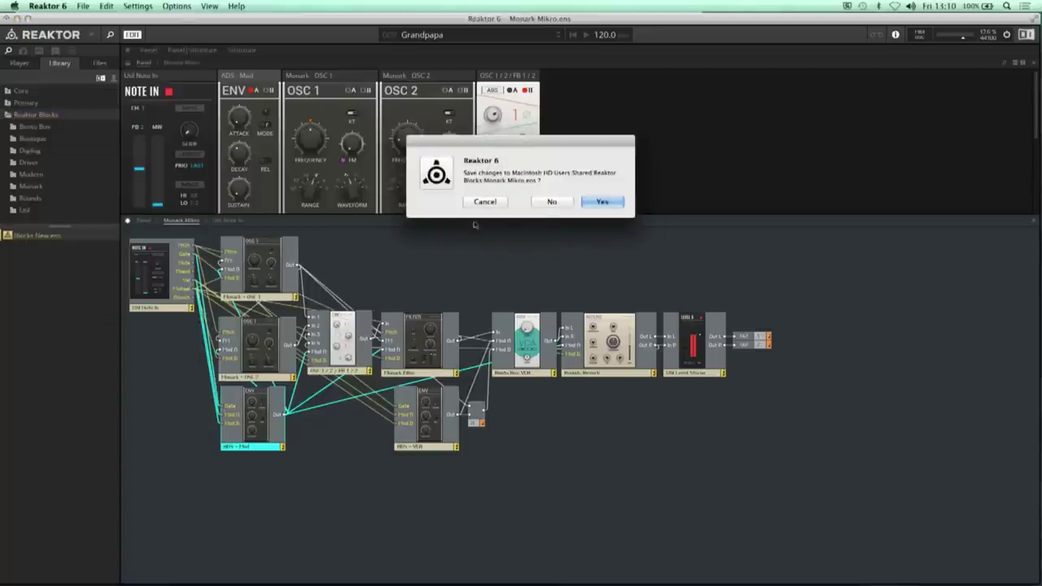
click(551, 203)
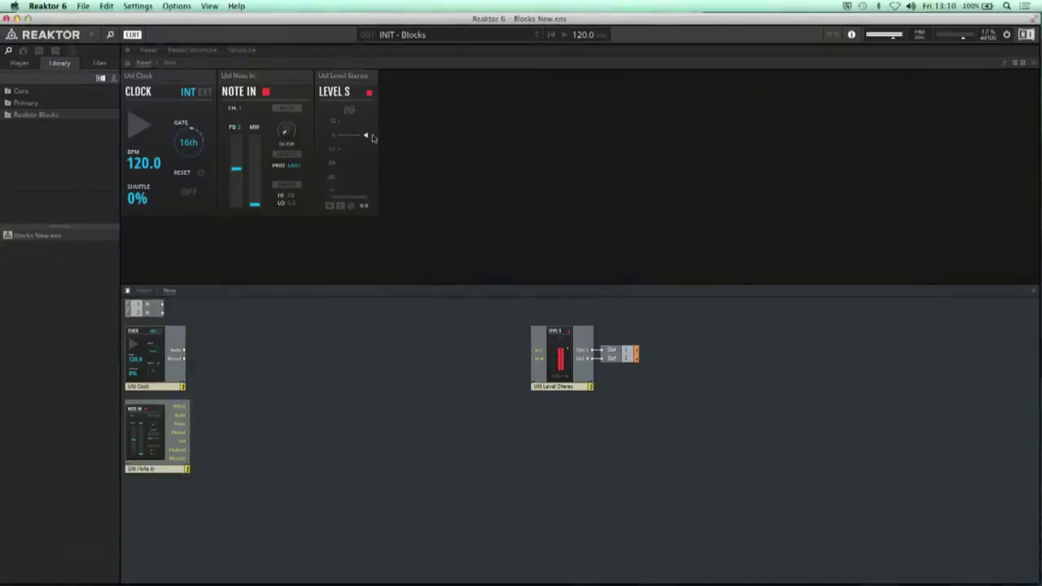
Step: Add the Bento Box oscillator to the structure and wire its Out to the Level Stereo block's left input
click(28, 115)
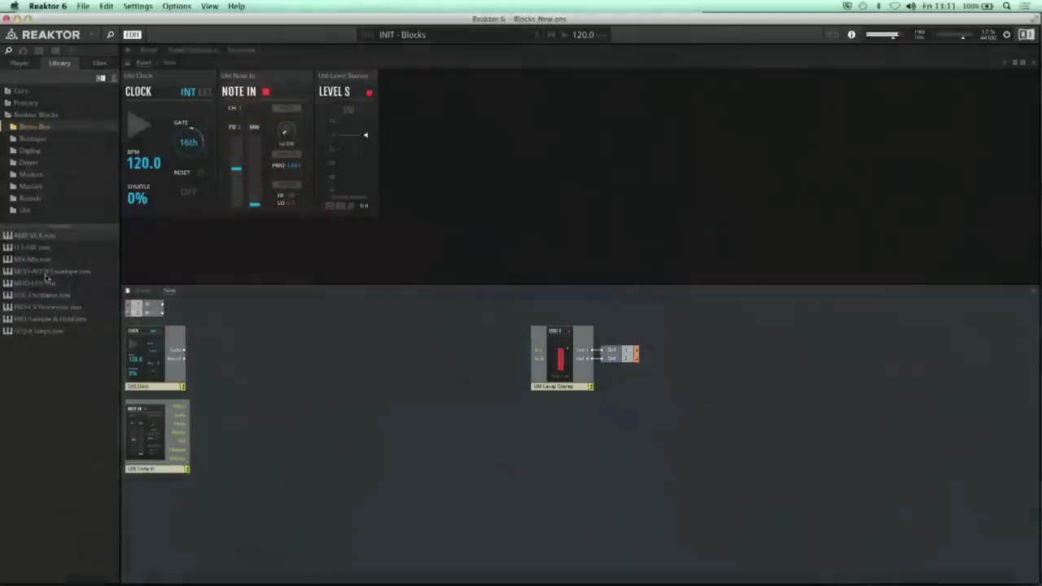
drag(21, 298, 355, 363)
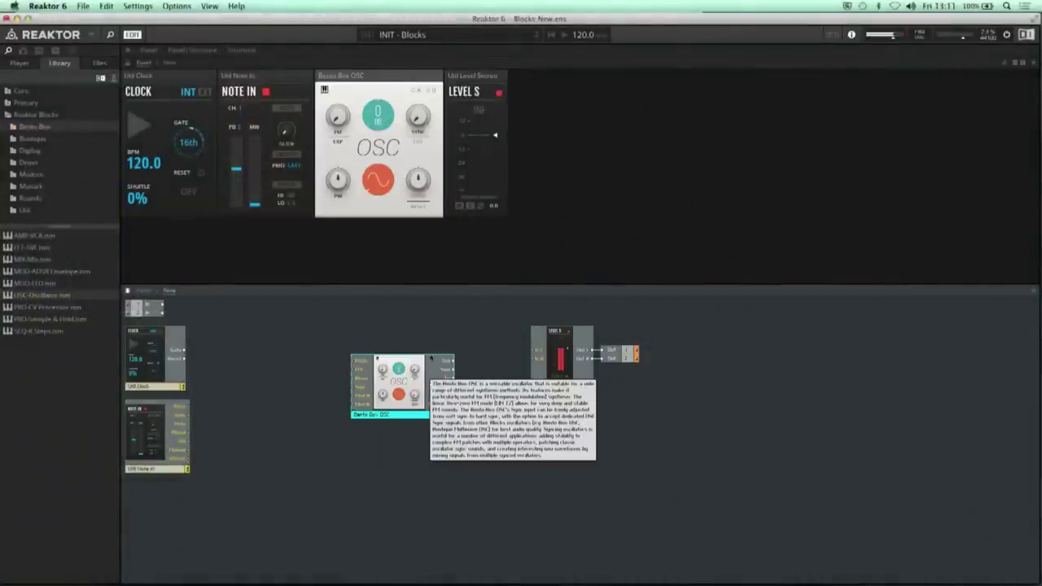
drag(451, 363, 539, 351)
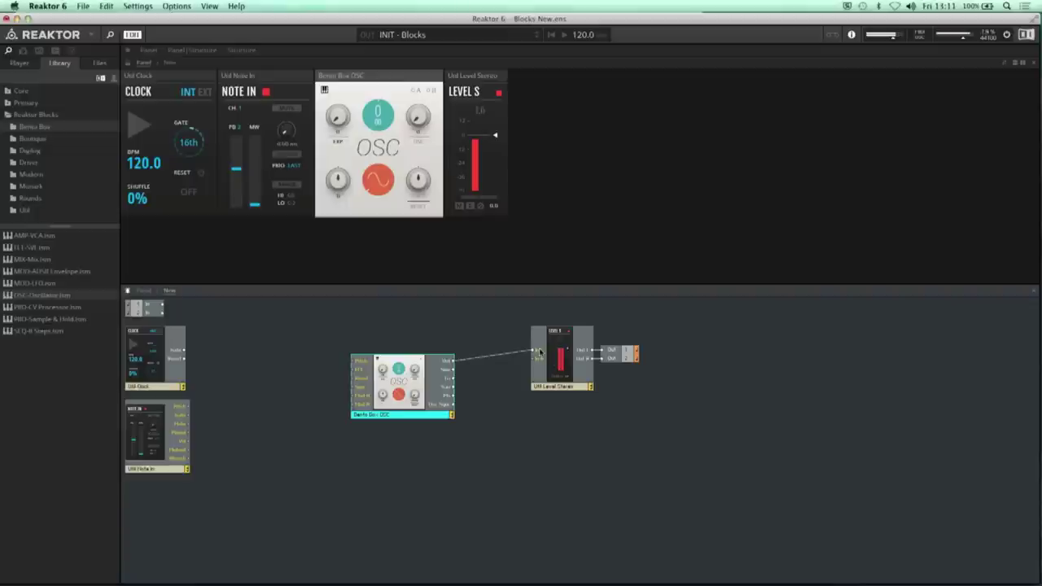
Step: Wire the oscillator's Out to the Level Stereo block's right input as well, and raise the oscillator's pitch to 87
click(380, 114)
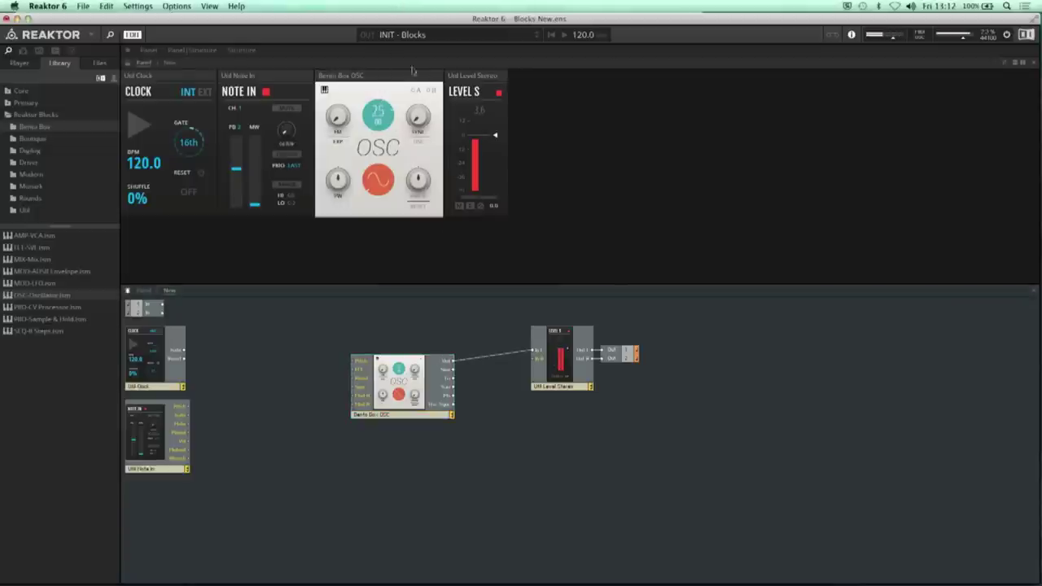
drag(453, 360, 535, 358)
click(380, 114)
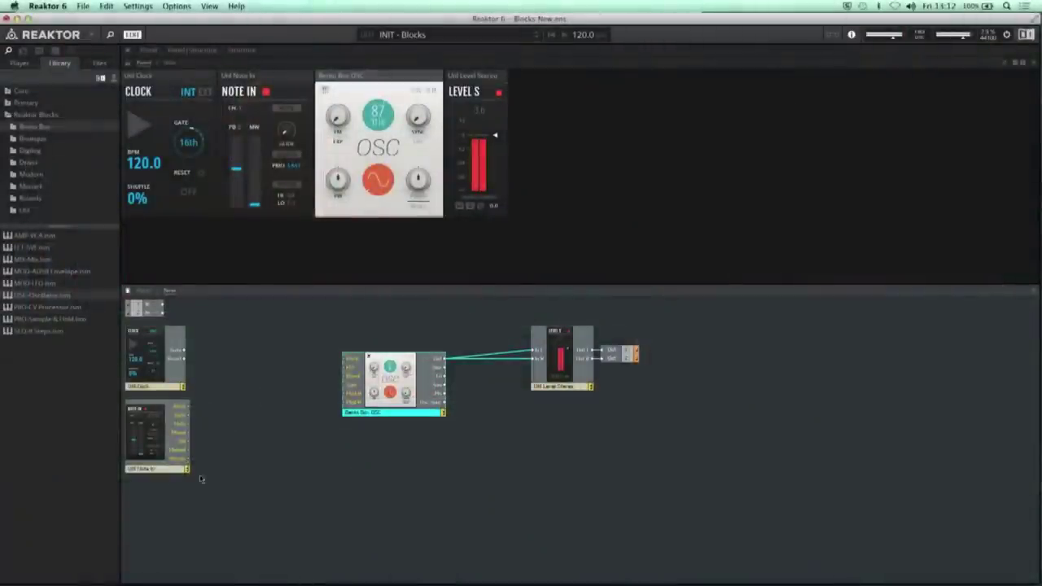
Step: Wire the Note In block's Pitch output to the oscillator's Pitch input and switch on the oscillator's keyboard tracking
drag(155, 470, 161, 468)
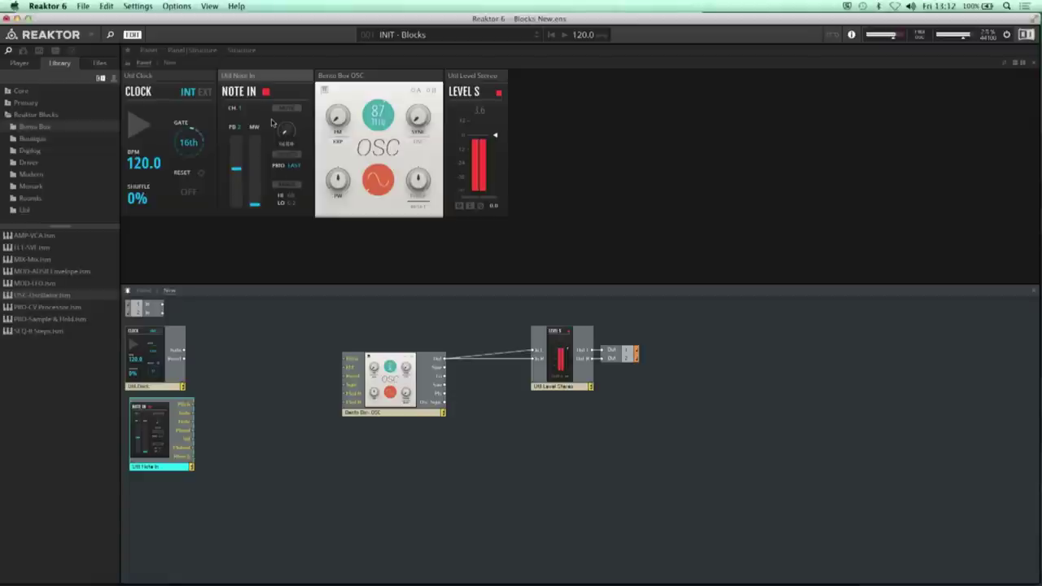
drag(191, 405, 350, 360)
click(327, 91)
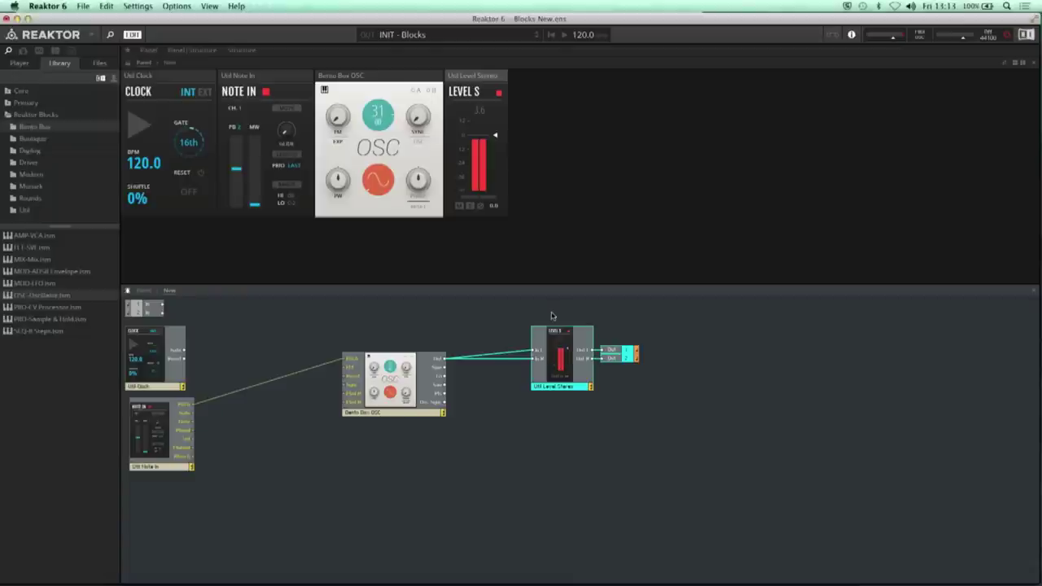
Step: Move the oscillator, Level Stereo and output blocks together farther away from the Note In block to make room
drag(703, 420, 340, 319)
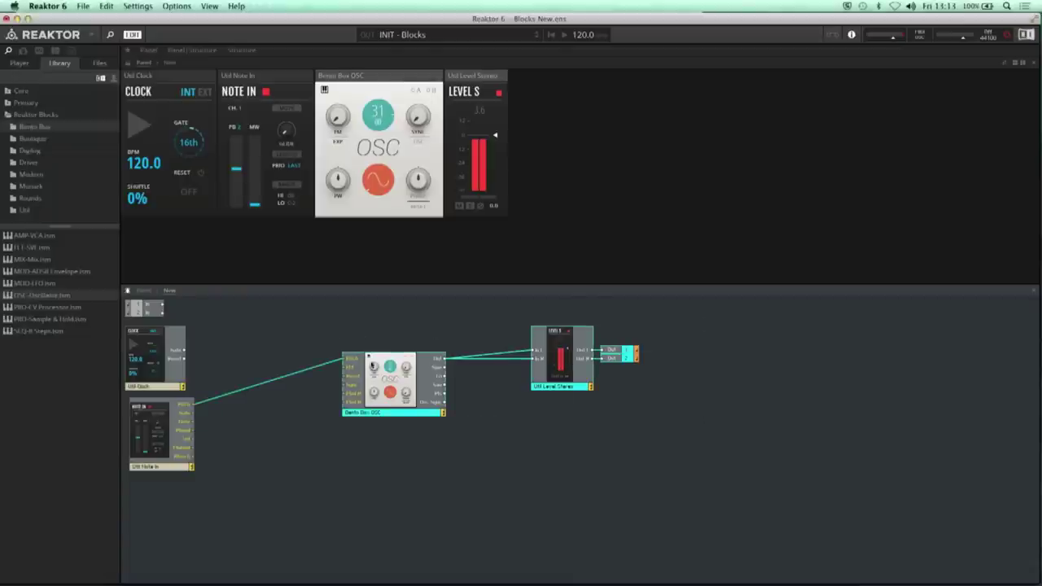
drag(380, 413, 456, 410)
click(465, 486)
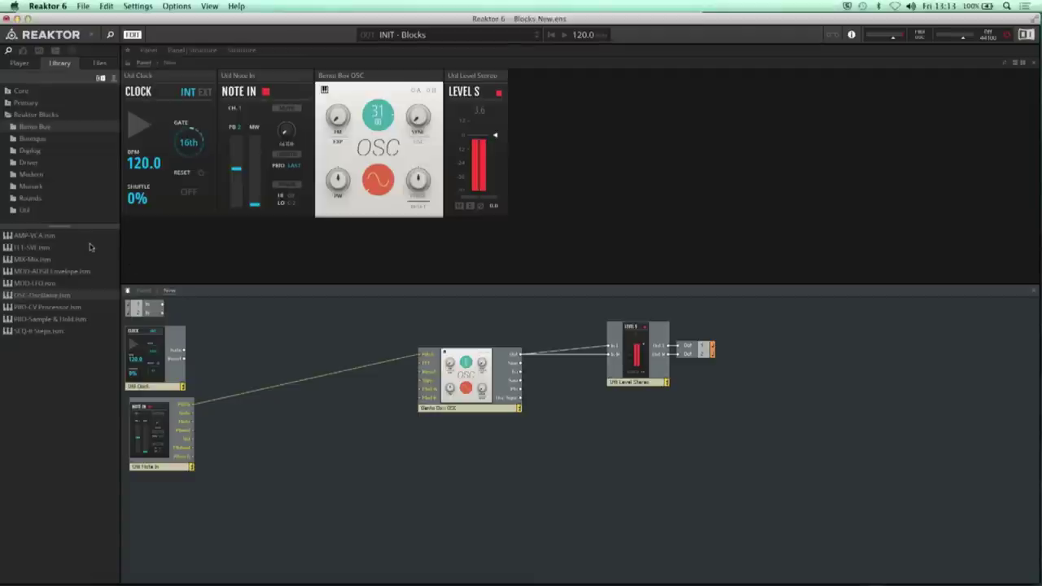
Step: Add the Bento Box ADSR envelope and VCA blocks, placing the VCA panel between the oscillator and the envelope
click(28, 274)
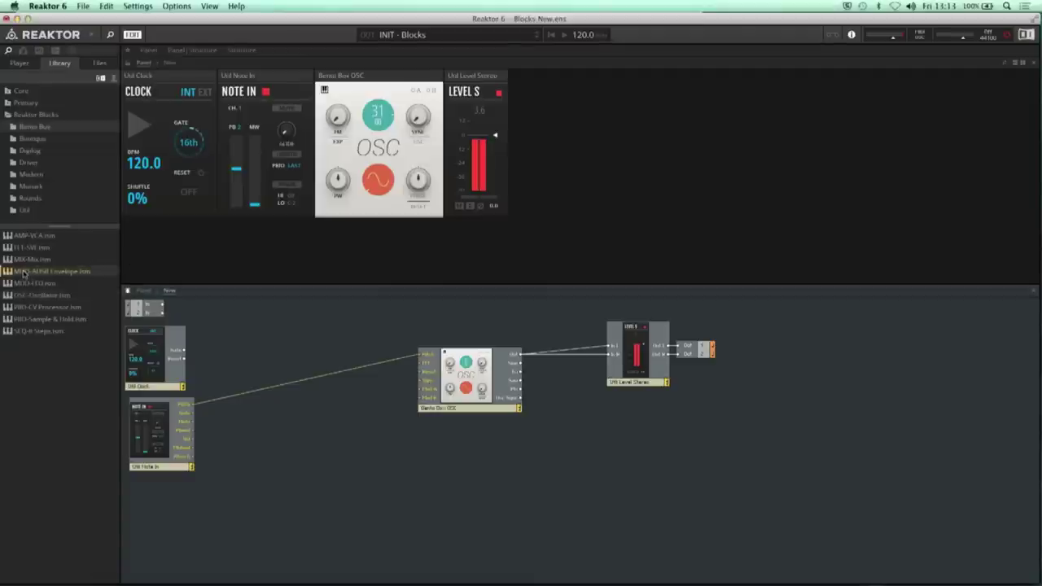
drag(28, 274, 432, 109)
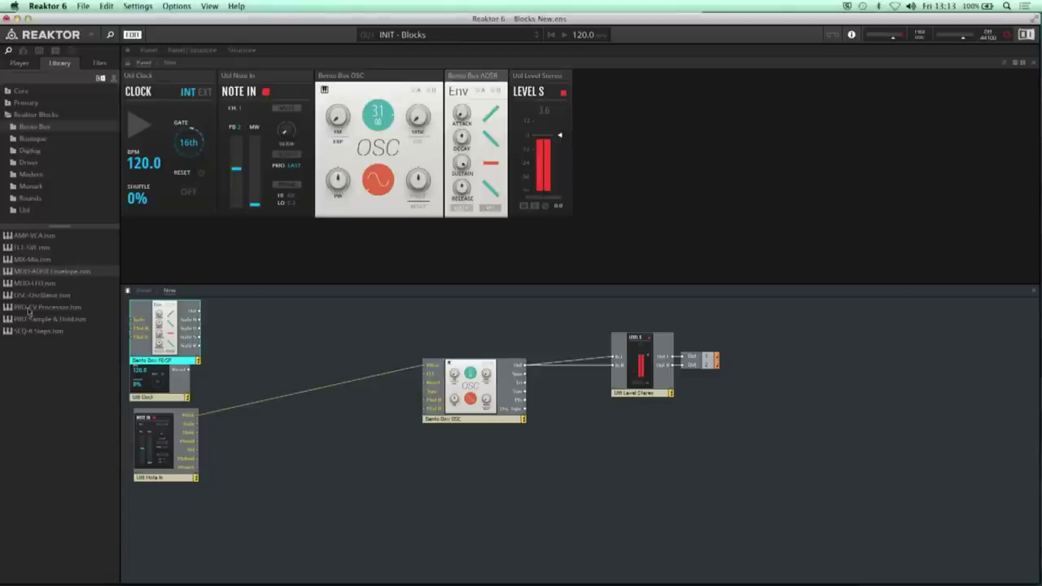
drag(28, 236, 408, 437)
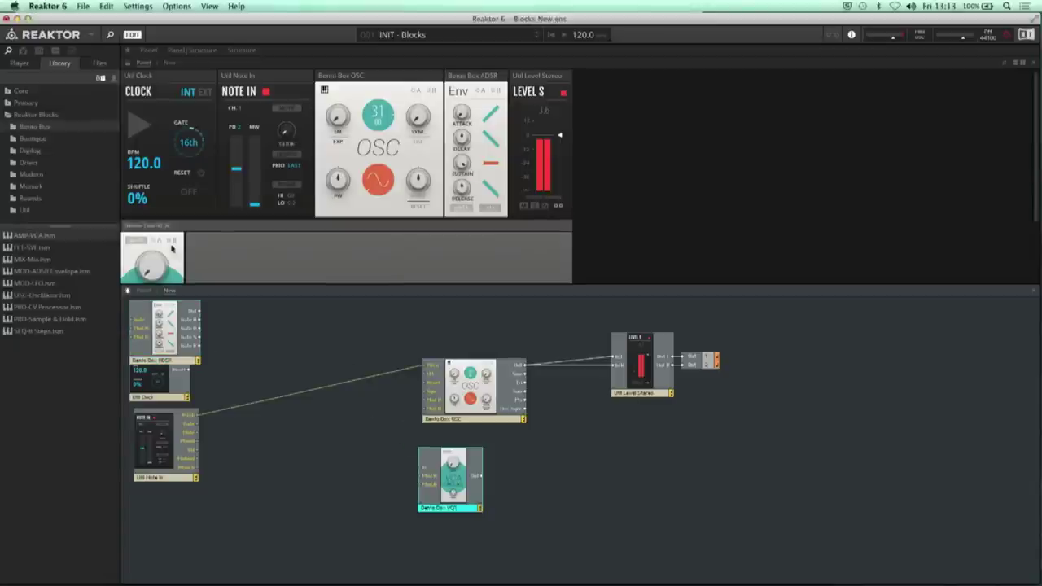
drag(155, 230, 469, 76)
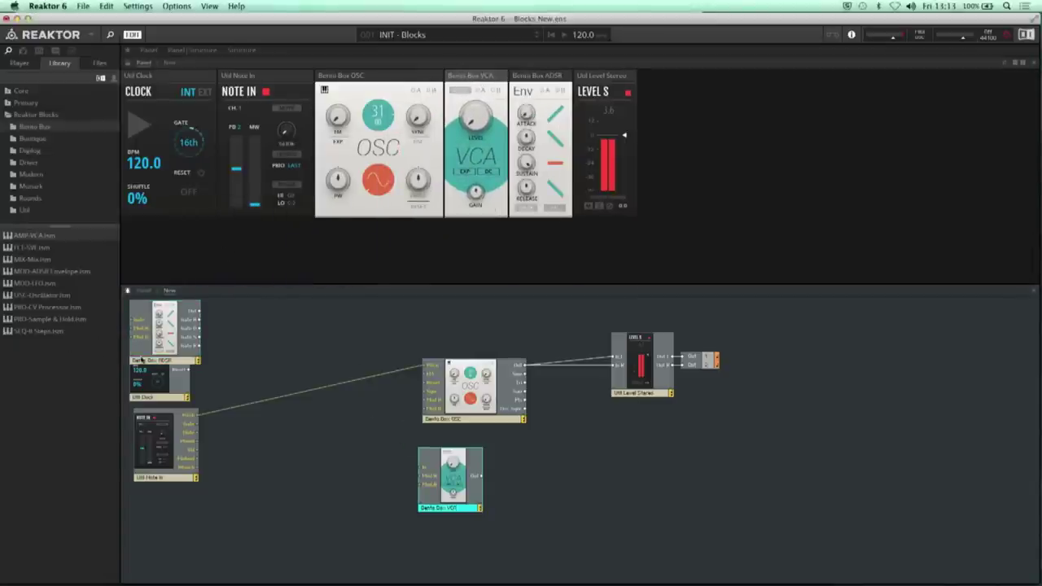
Step: Arrange the structure with the ADSR beside Note In and the VCA between the oscillator and Level Stereo
drag(152, 334, 287, 468)
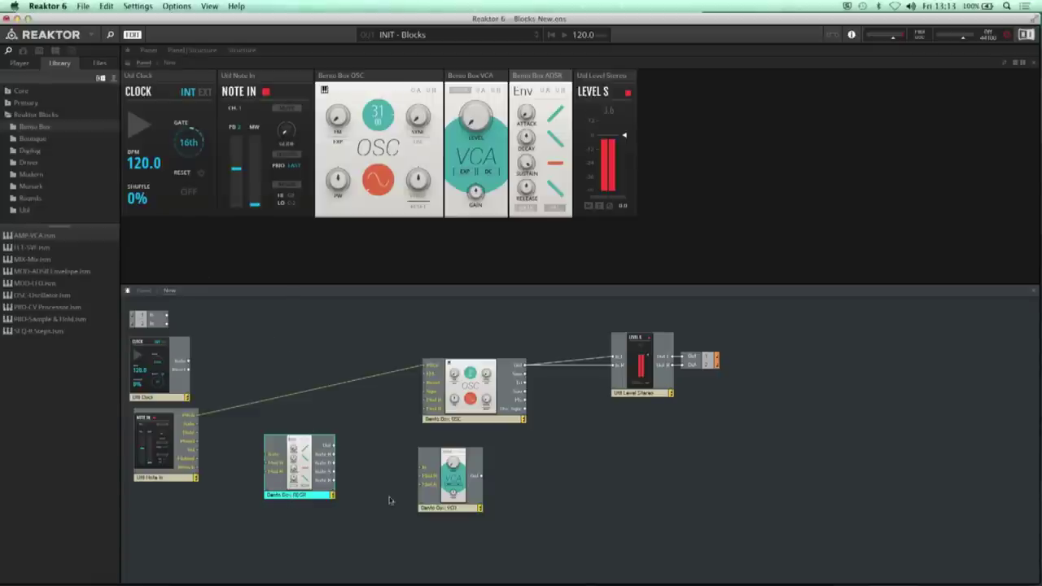
drag(439, 507, 489, 501)
drag(453, 421, 382, 422)
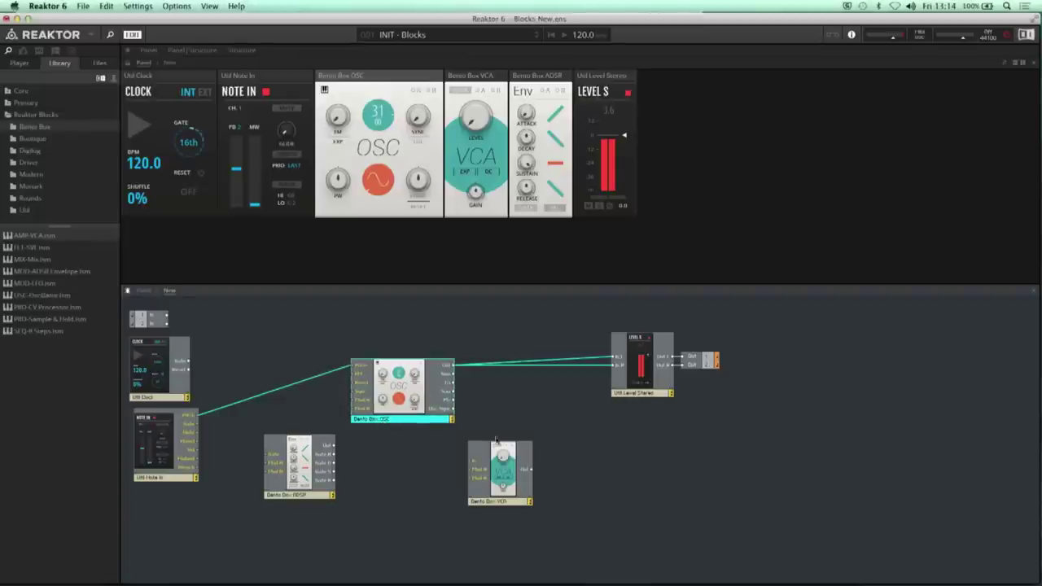
drag(502, 486, 518, 423)
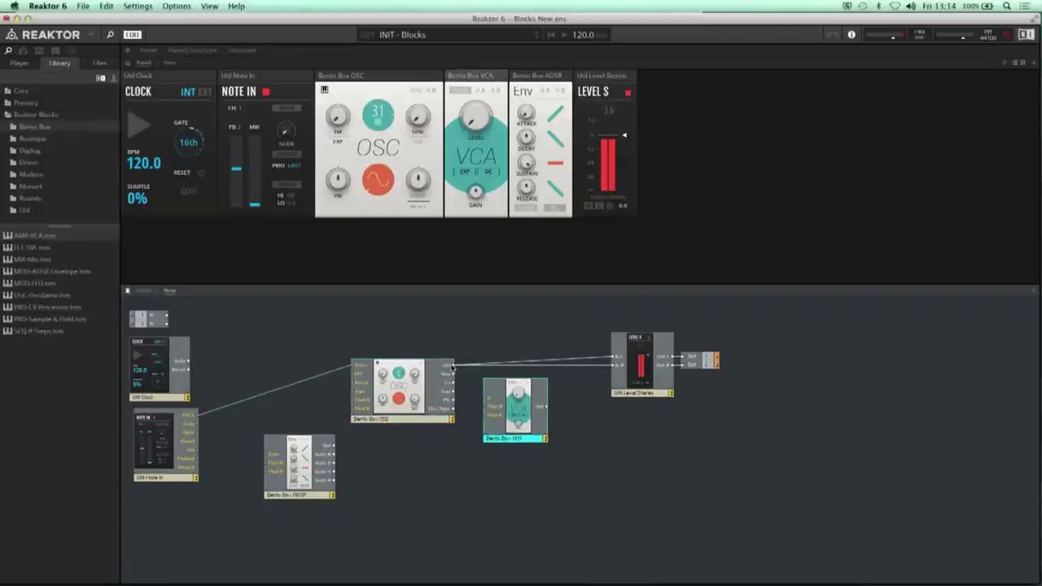
drag(421, 417, 404, 403)
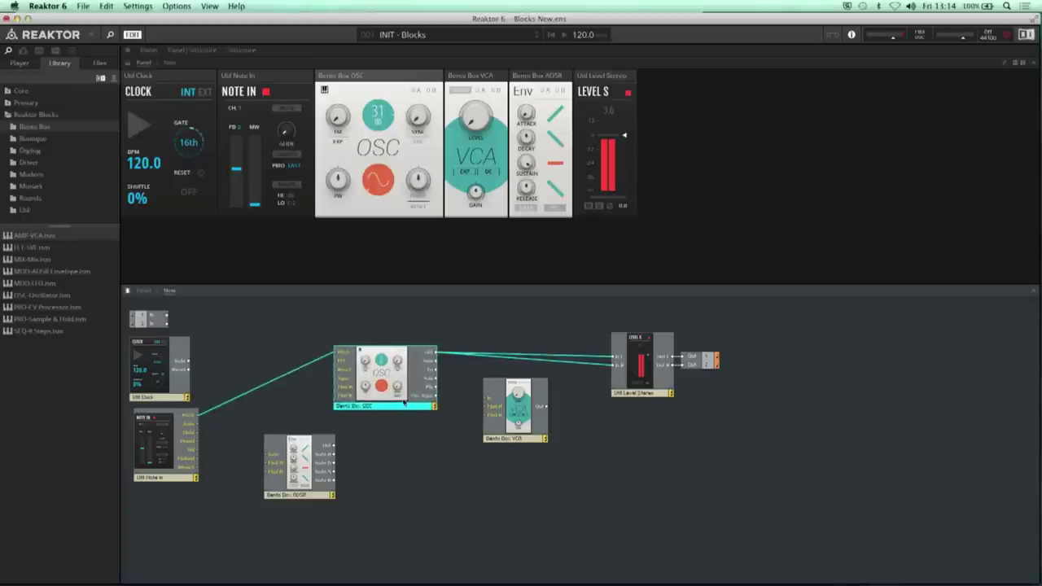
Step: Route the oscillator's Out through the VCA into both Level Stereo inputs, and align the VCA with the oscillator
drag(487, 400, 489, 399)
drag(503, 438, 487, 414)
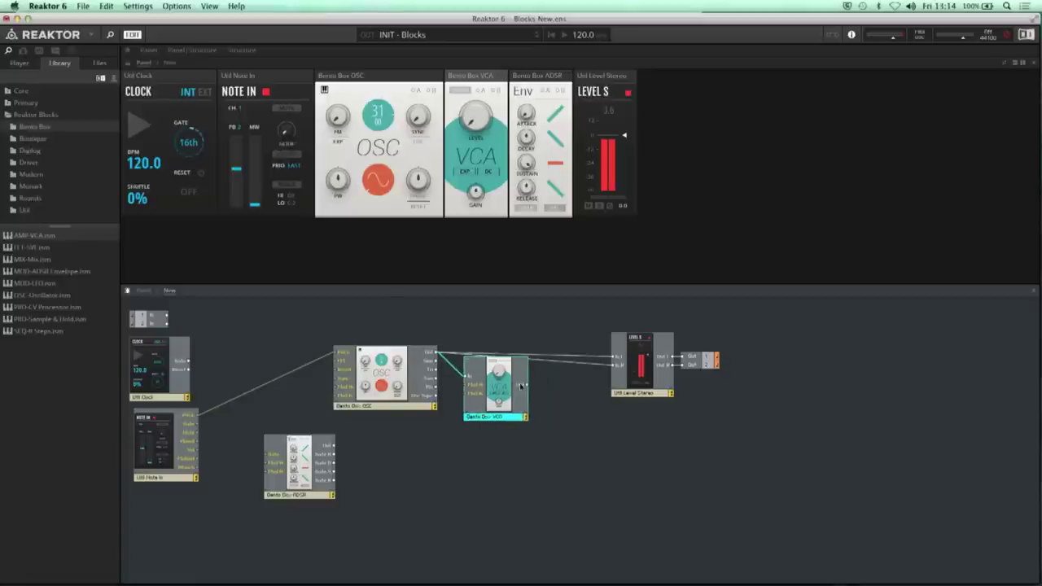
drag(613, 357, 614, 364)
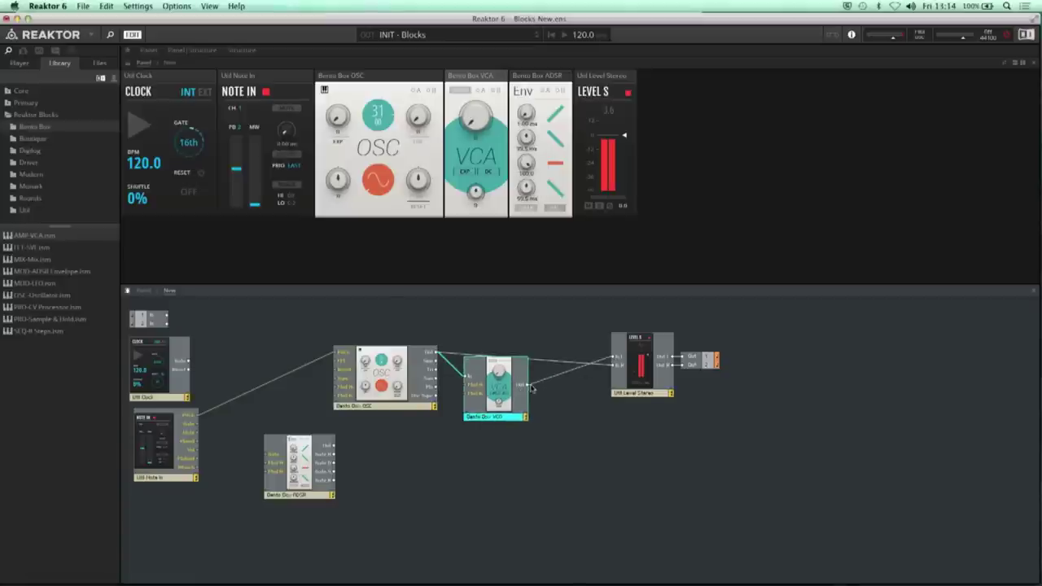
click(516, 433)
drag(507, 417, 527, 407)
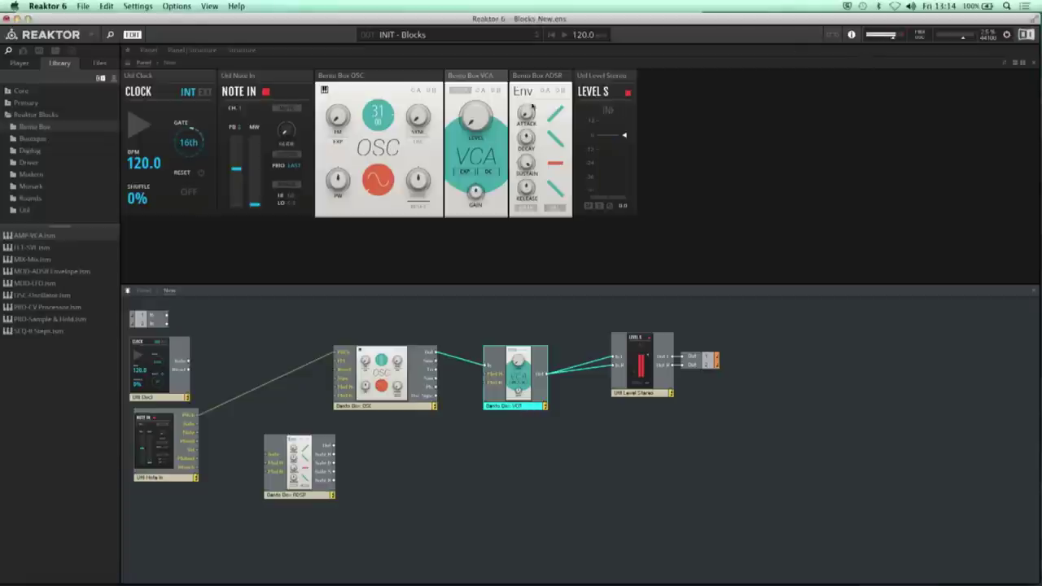
Step: Turn up the Level knob on the Bento Box VCA
mouse_move(485, 123)
drag(472, 122, 475, 82)
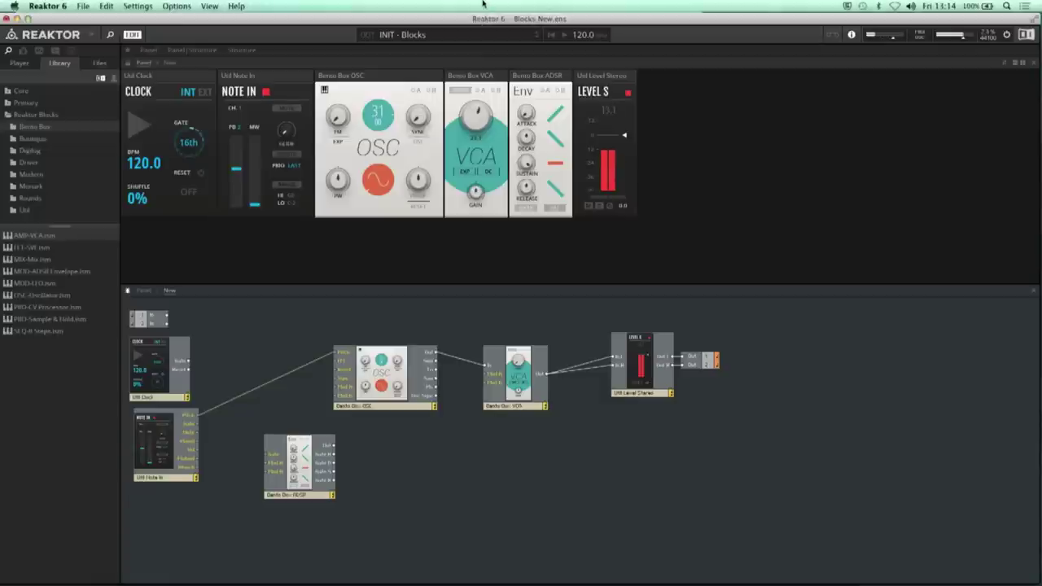
Step: Turn the VCA's Level fully down, and spread out the structure with the ADSR close to Note In and the oscillator-to-output chain farther right
drag(476, 118, 444, 219)
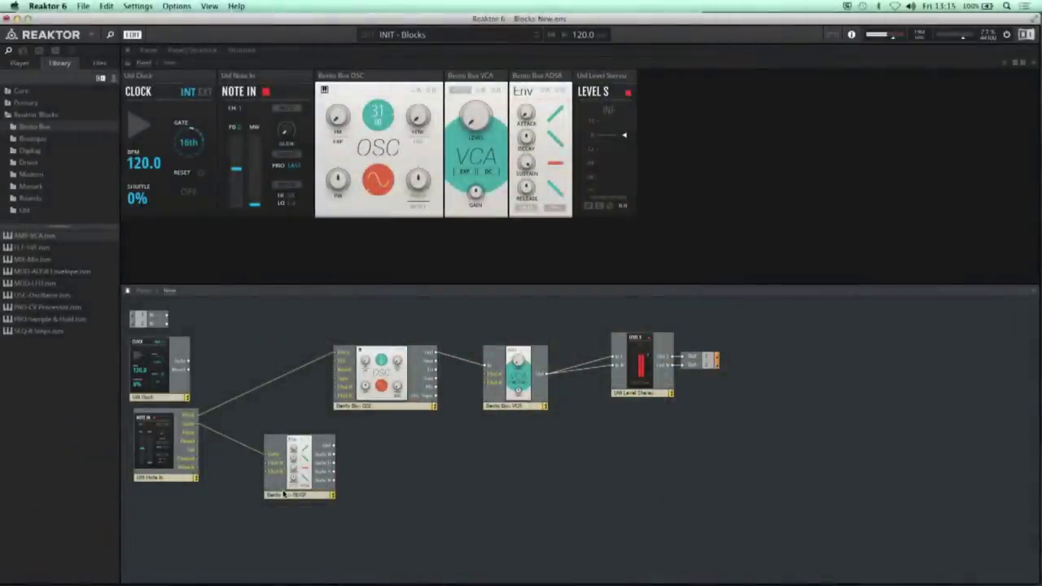
mouse_move(284, 496)
drag(290, 499, 258, 464)
drag(793, 437, 362, 297)
drag(370, 404, 413, 403)
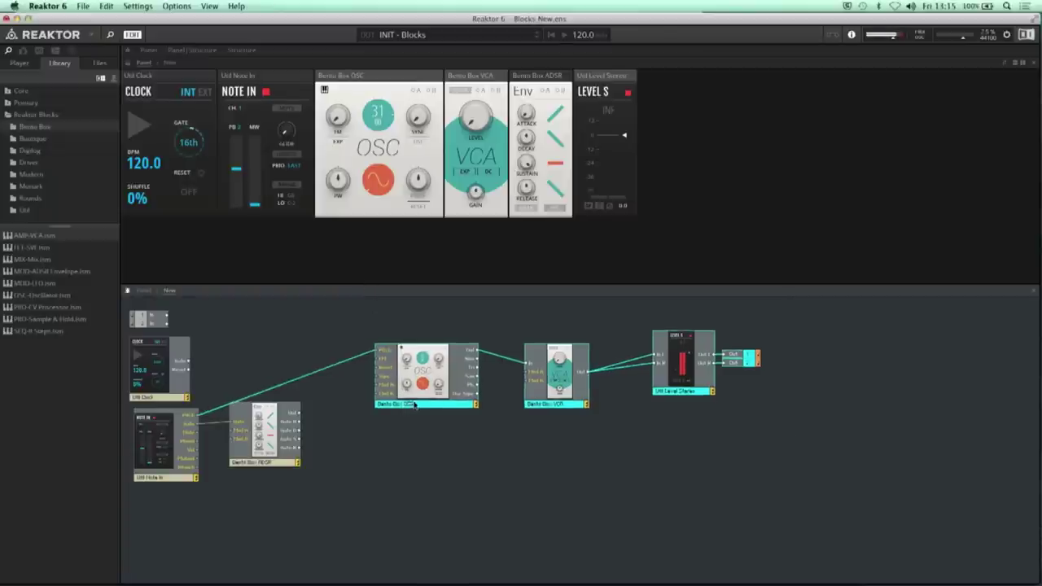
click(376, 438)
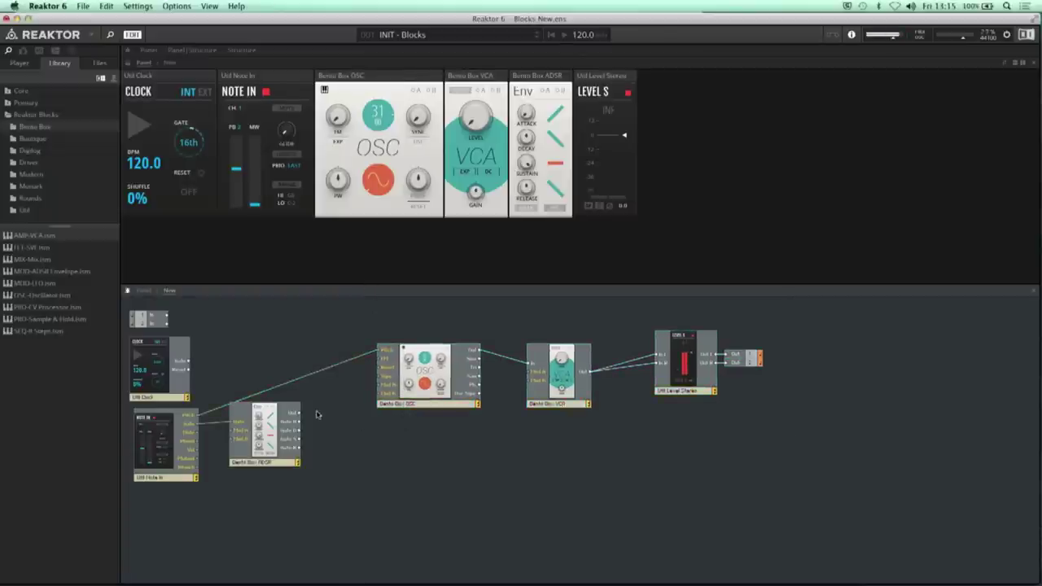
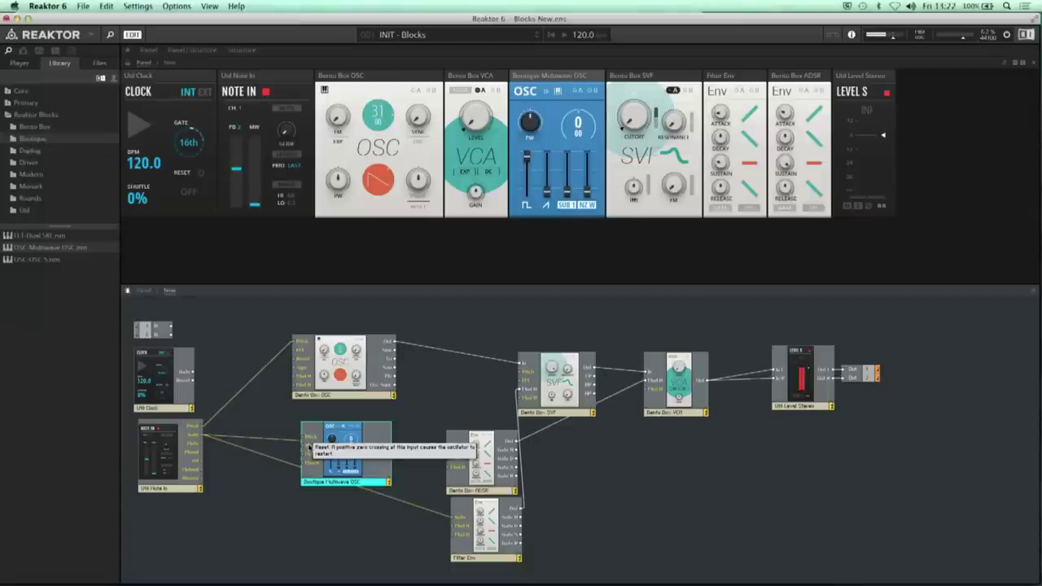
Step: Place the Boutique Multiwave OSC beneath the Bento Box OSC, wiring Note In's Pitch to its Pitch input and its Out to the SVF's In
mouse_move(331, 487)
mouse_down()
mouse_move(328, 461)
mouse_move(327, 472)
mouse_up()
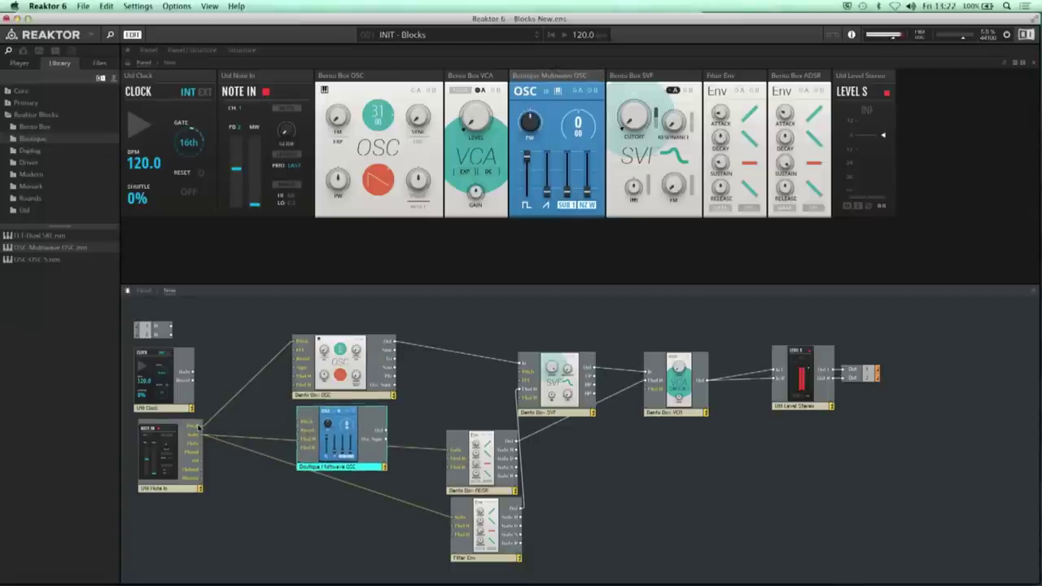
drag(201, 428, 304, 422)
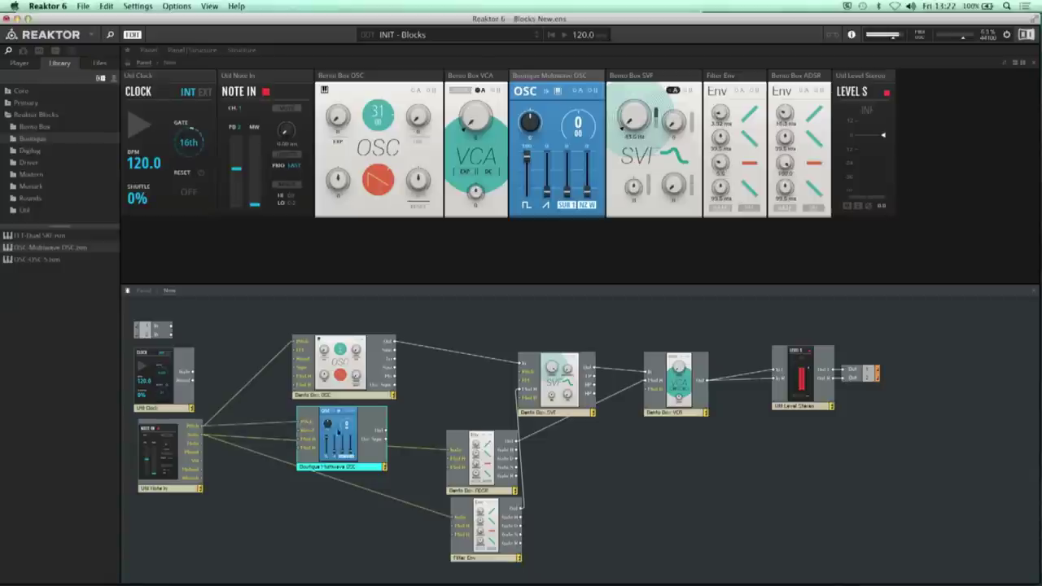
mouse_move(355, 470)
mouse_down()
mouse_move(335, 470)
mouse_move(346, 473)
mouse_up()
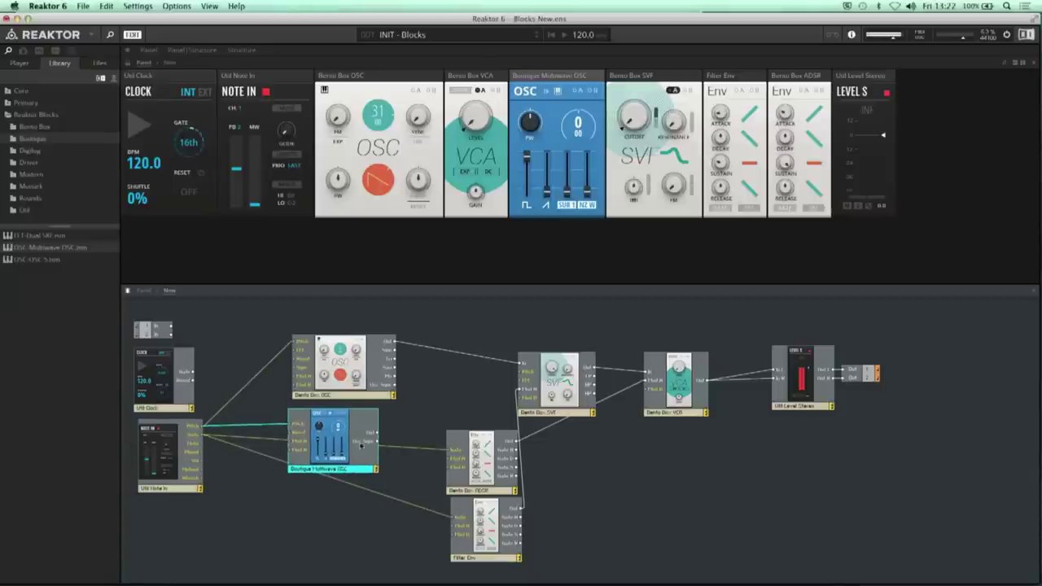
drag(372, 435, 519, 364)
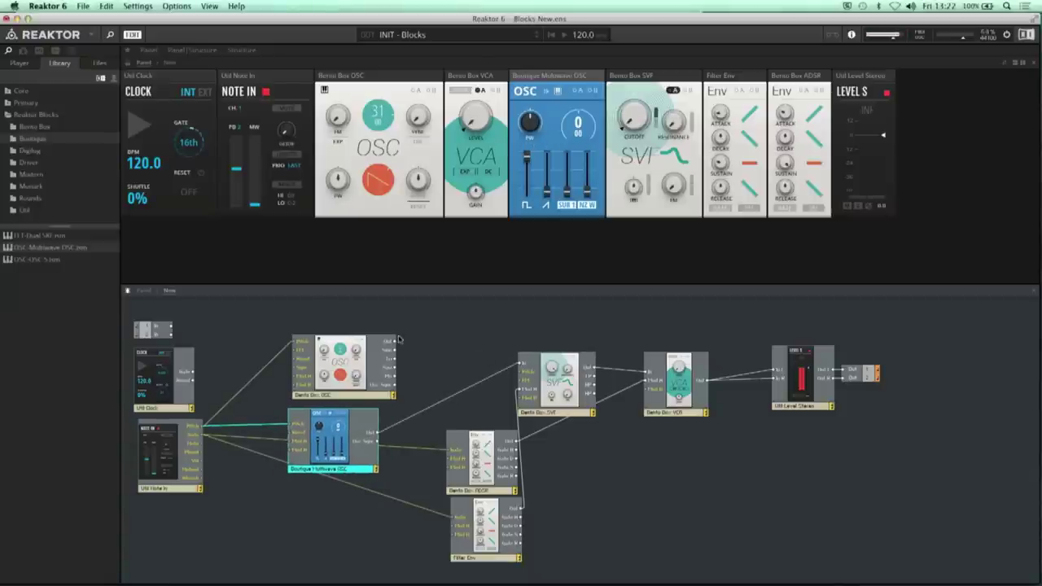
drag(331, 397, 323, 396)
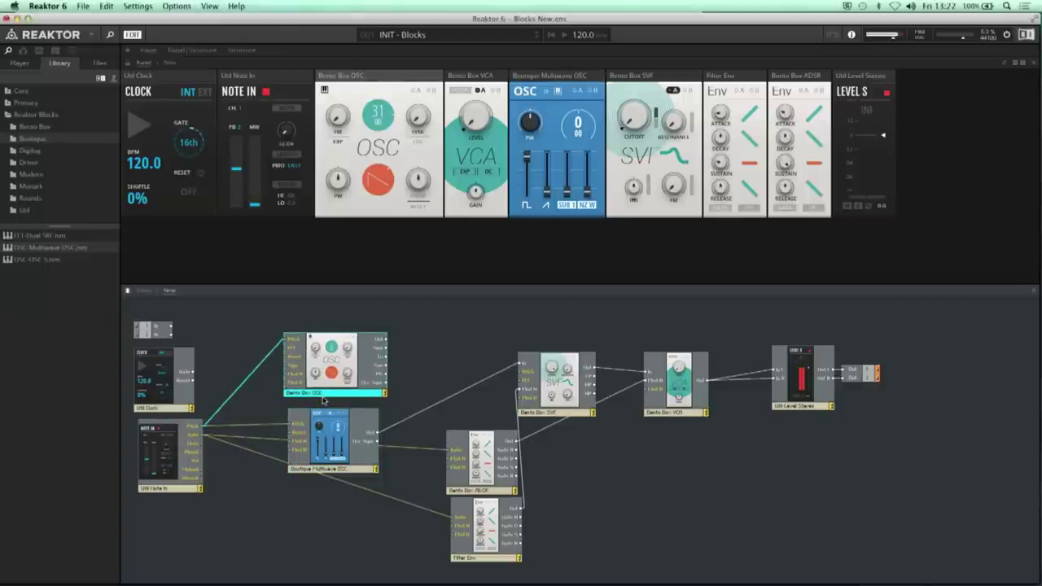
Step: Add a Bento Box Mix block, with its panel after the Bento Box OSC and its structure block between the oscillators and the SVF
click(75, 125)
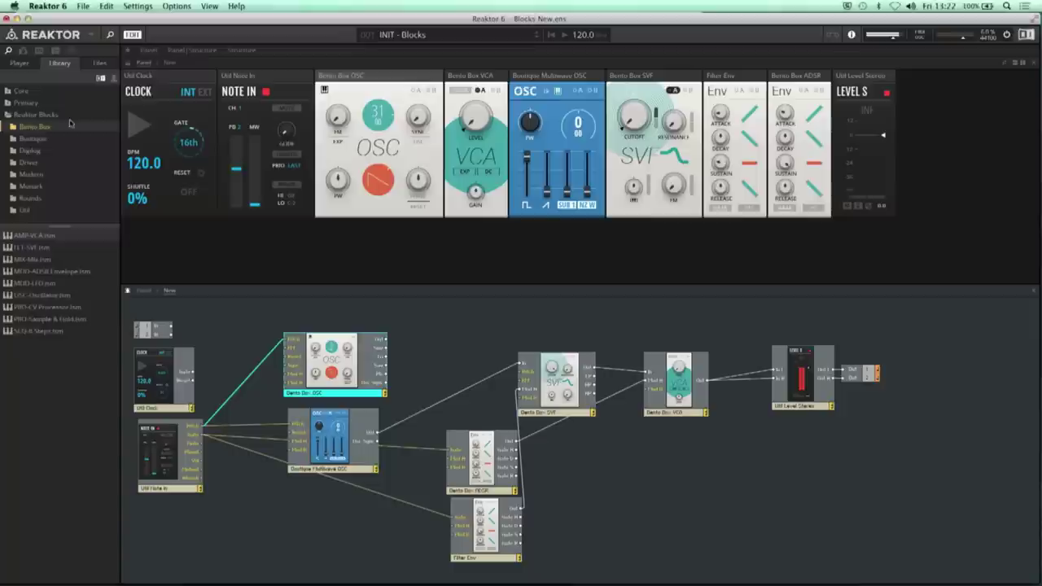
click(18, 260)
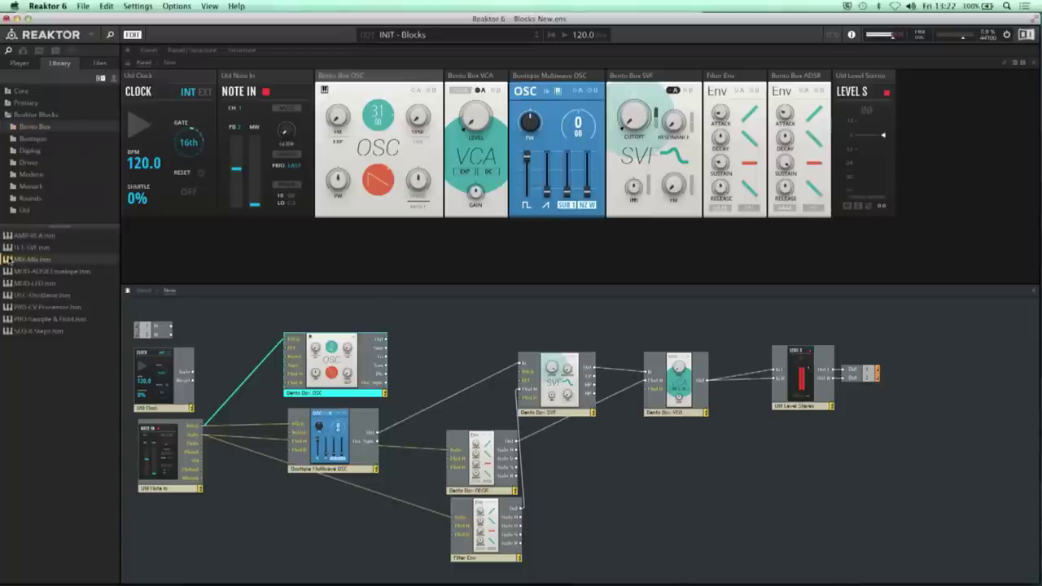
drag(8, 258, 436, 136)
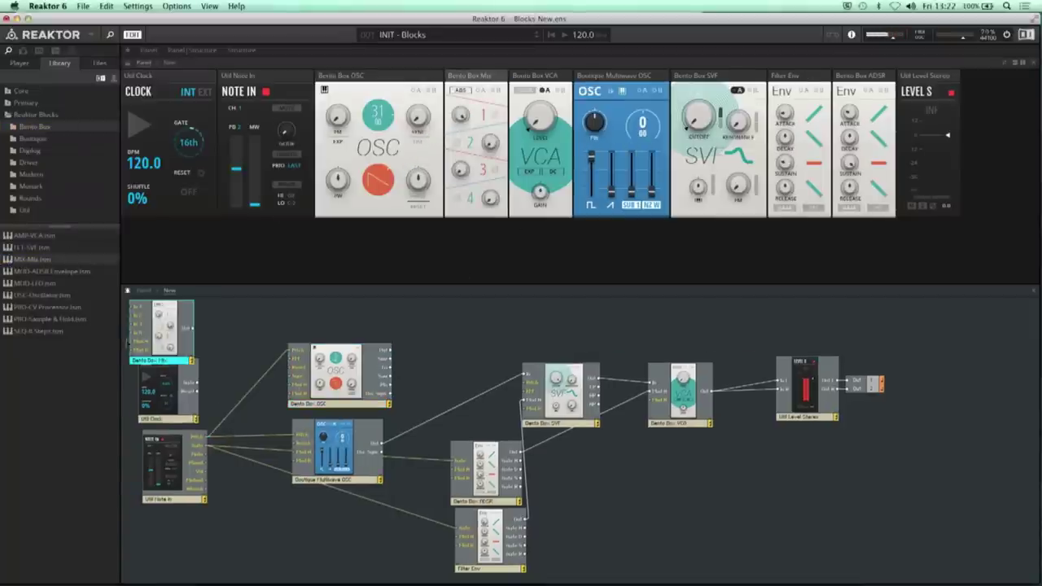
drag(146, 364, 423, 411)
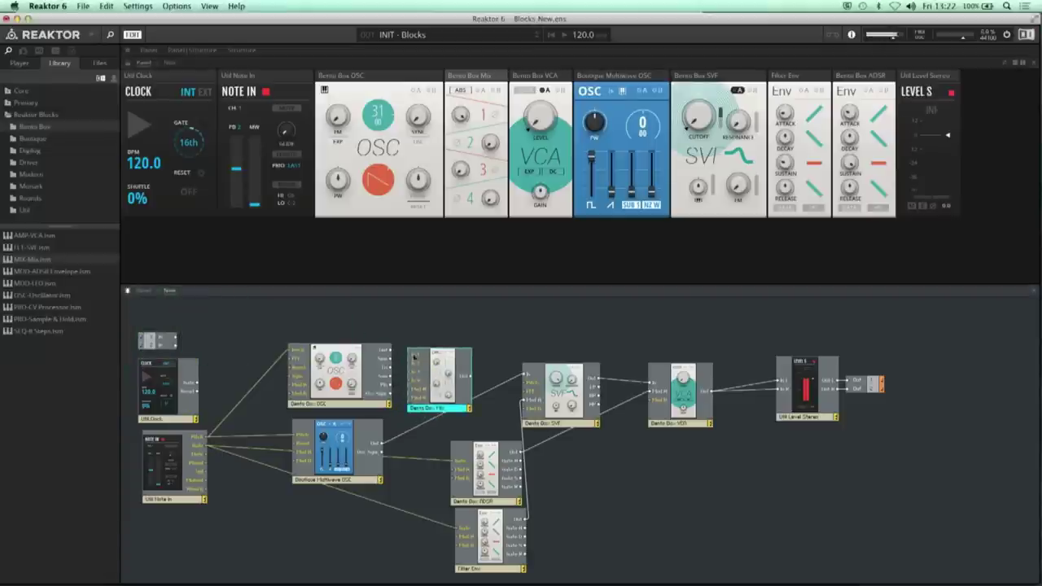
Step: Wire the Bento Box OSC's Out to the Mix's In 1 and the Multiwave OSC's Out to In 2, shifting both oscillators away from the mixer
drag(389, 350, 412, 355)
drag(347, 411, 336, 409)
drag(330, 479, 311, 479)
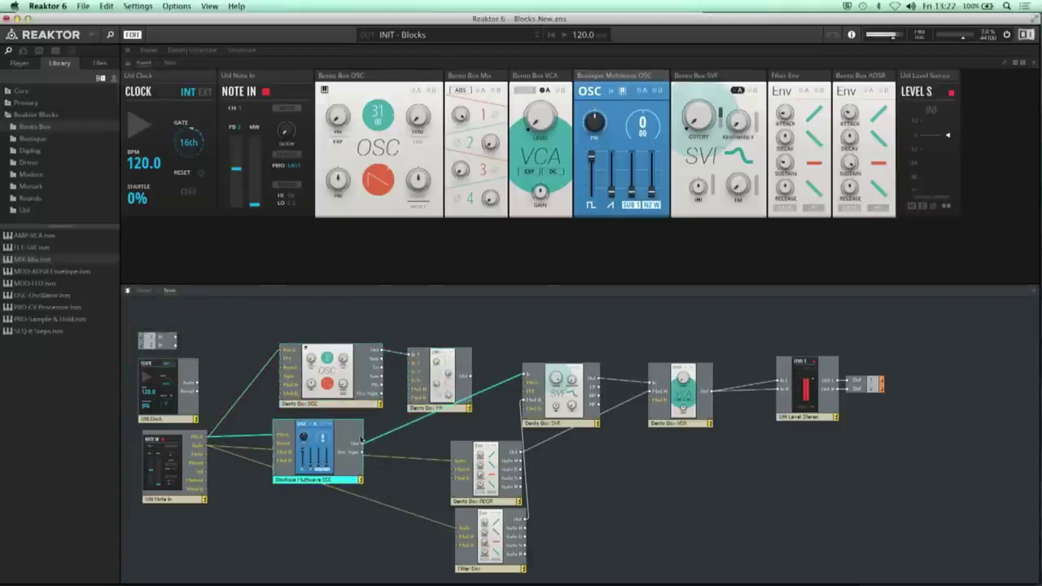
drag(373, 440, 409, 363)
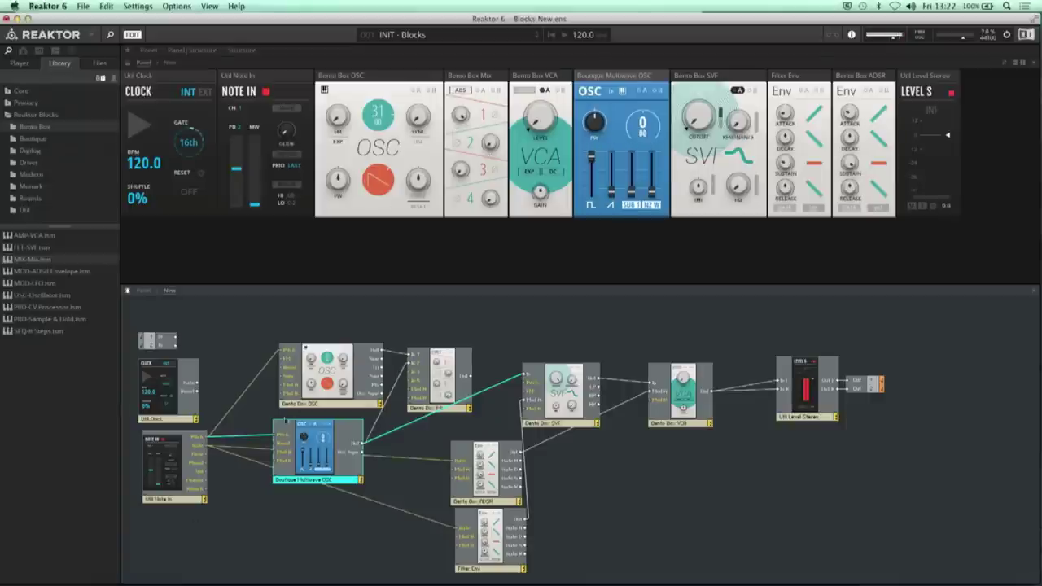
Step: Rename the Bento Box oscillator as "1 Bento Box OSC"
click(298, 404)
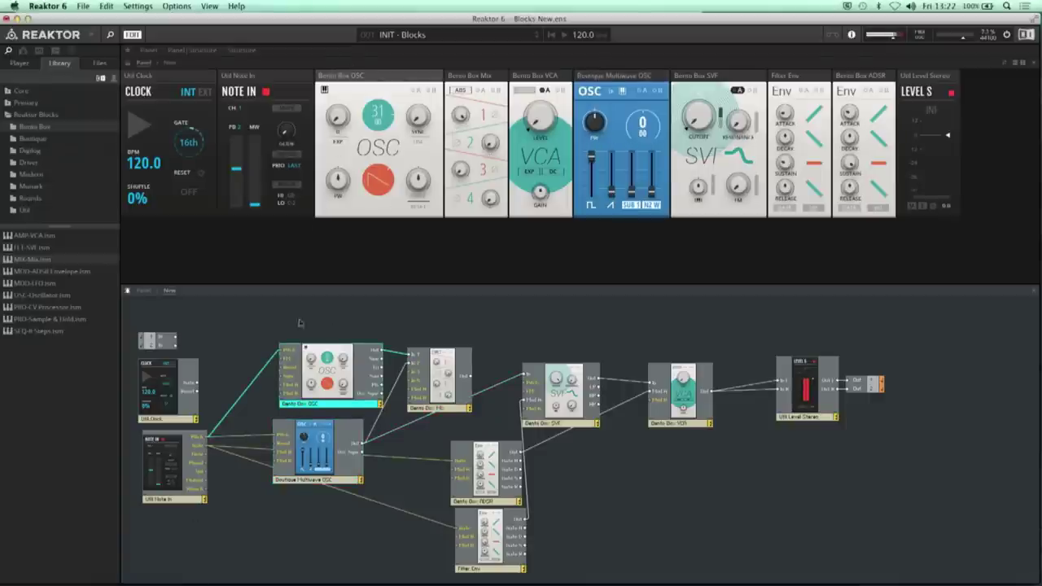
double_click(288, 404)
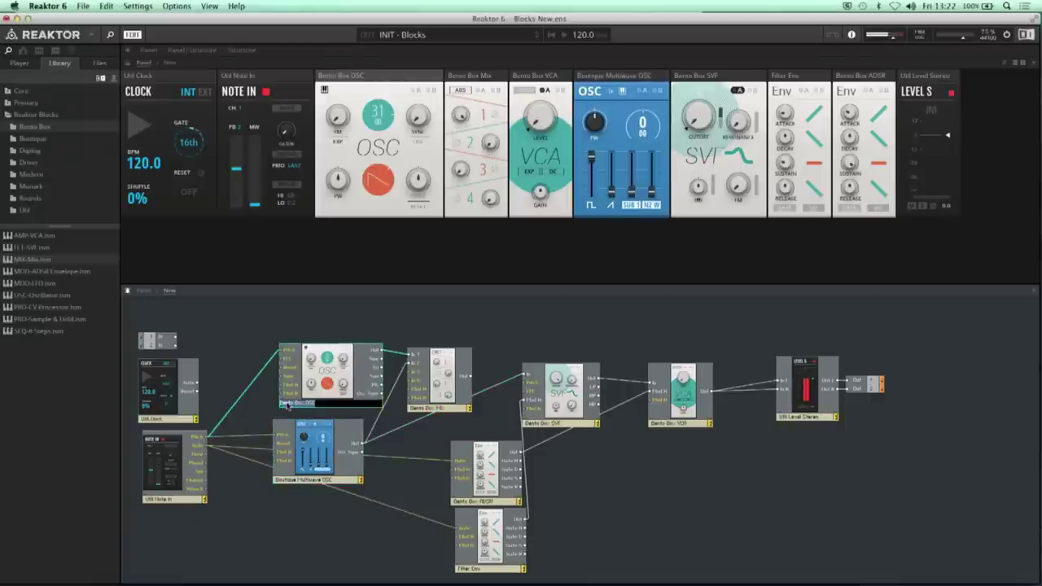
key(Return)
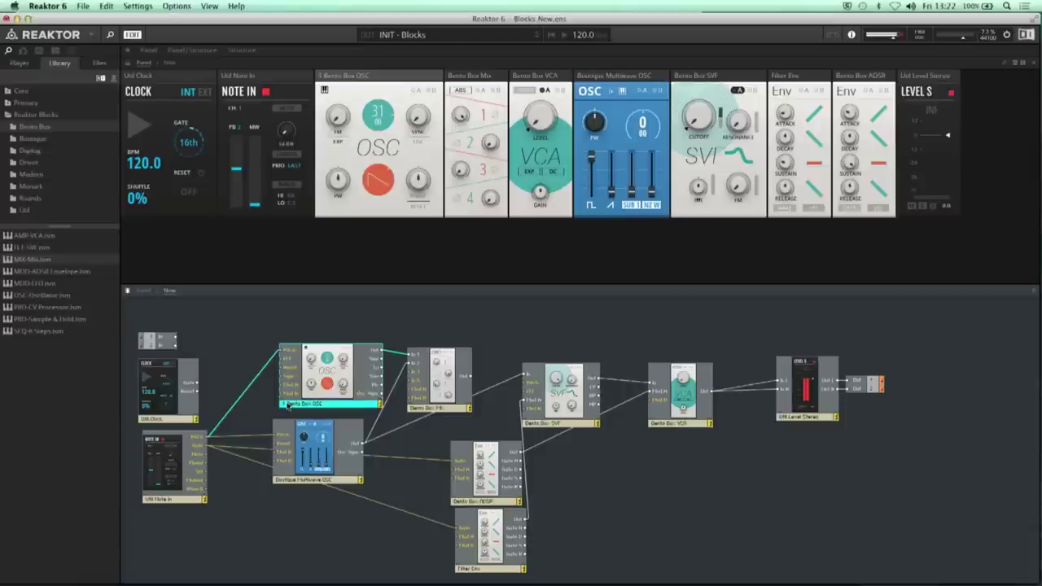
Step: Rename the Multiwave oscillator as "2 Boutique Multiwave OSC" and align it beneath the first oscillator
click(284, 484)
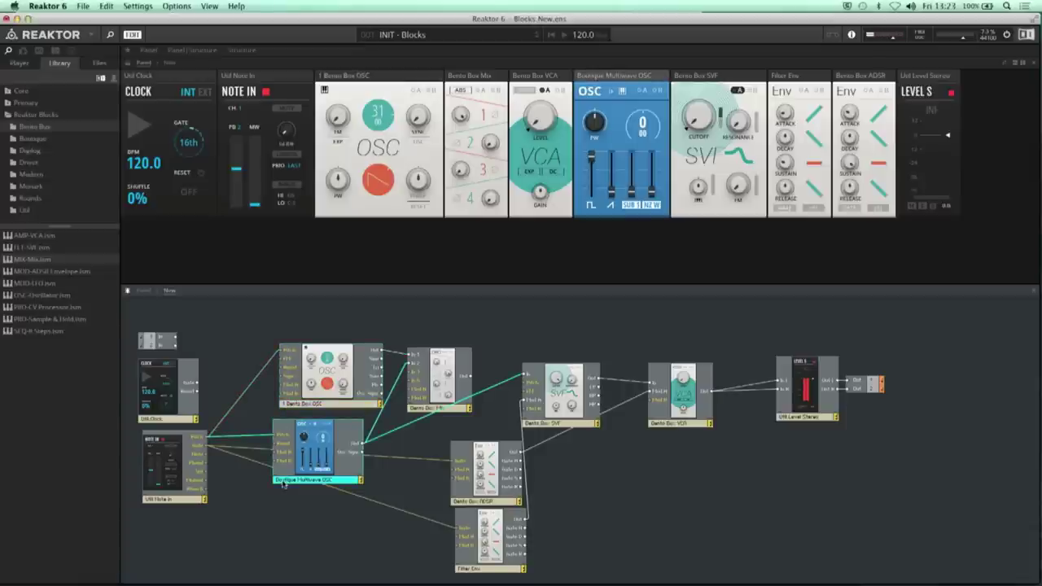
double_click(284, 480)
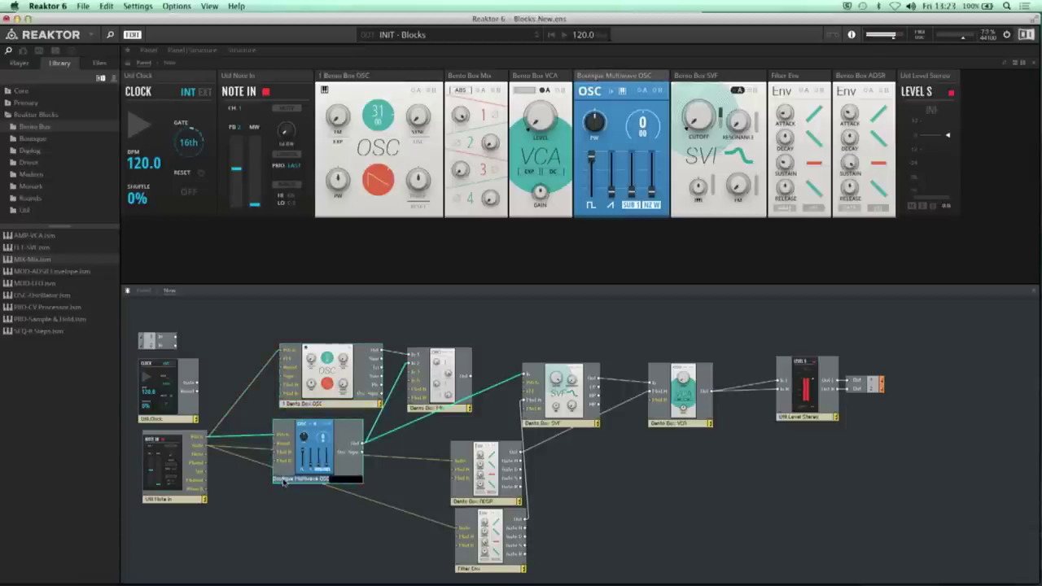
key(Left)
text(2)
click(284, 495)
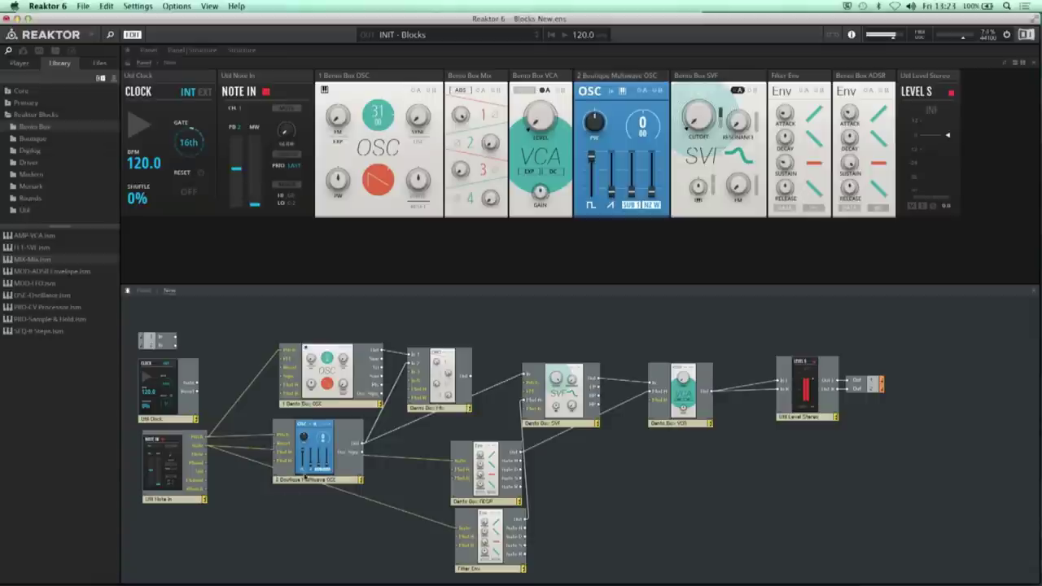
drag(307, 486, 321, 484)
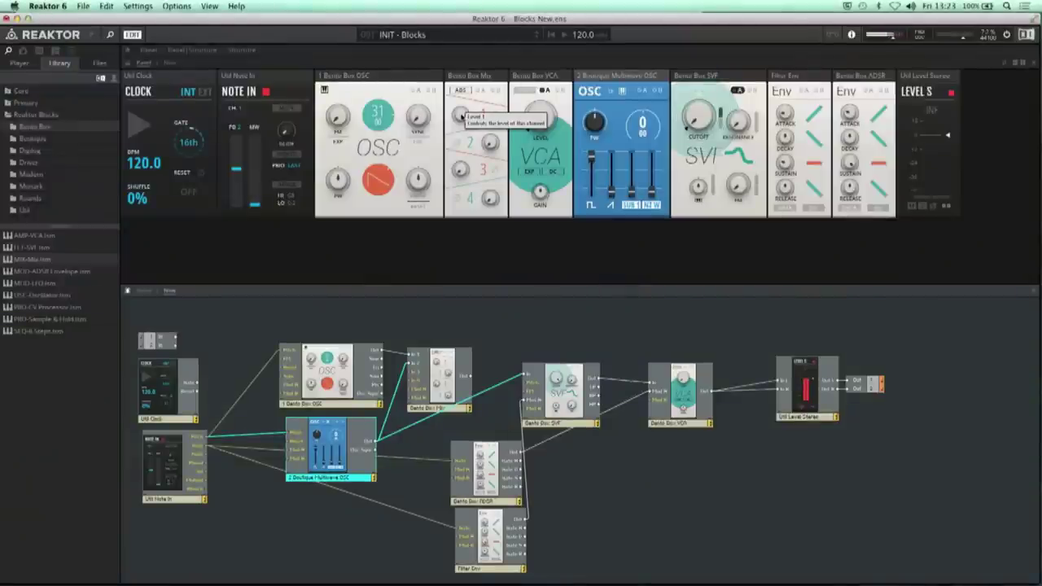
Step: Replace the info text of the Bento Box Mix's Level 1 knob with "Bento Osc"
click(462, 115)
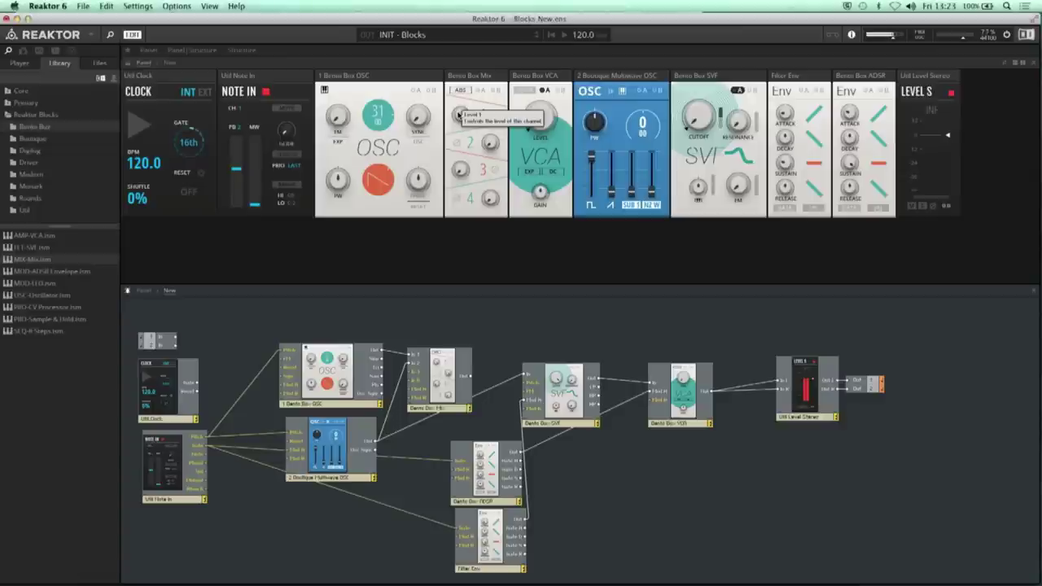
right_click(460, 113)
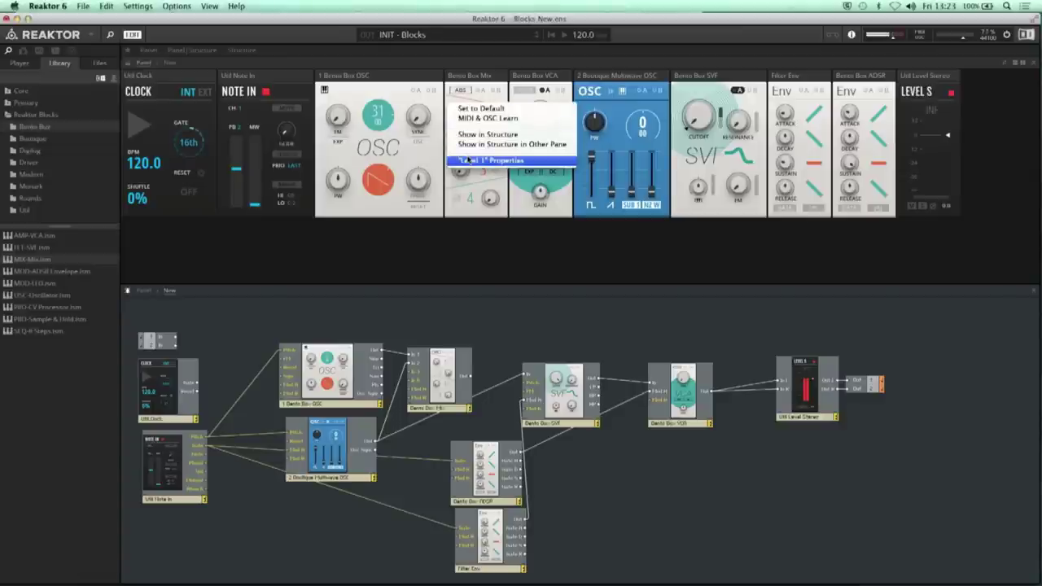
click(492, 162)
click(45, 123)
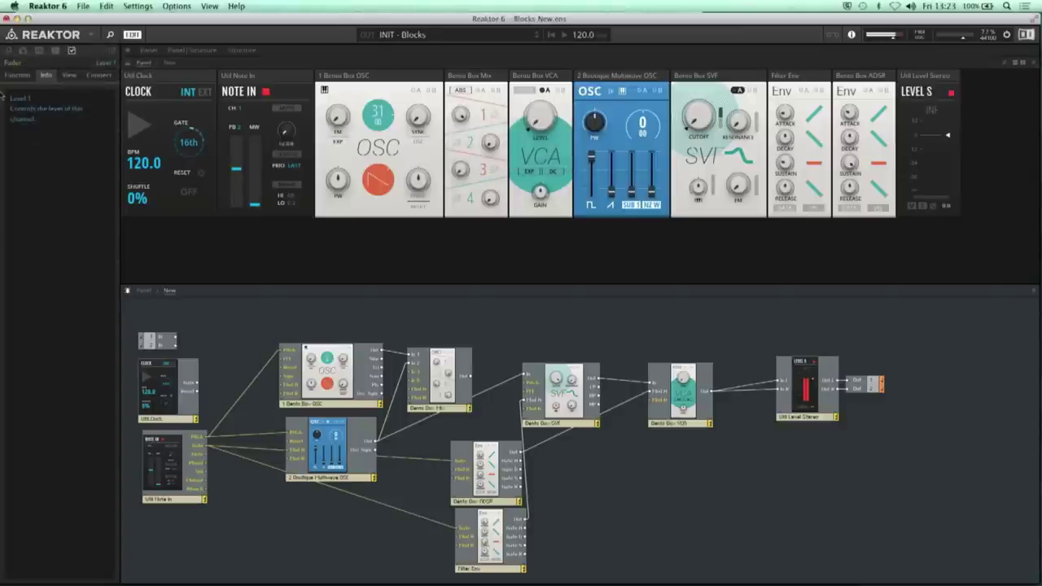
drag(37, 120, 7, 97)
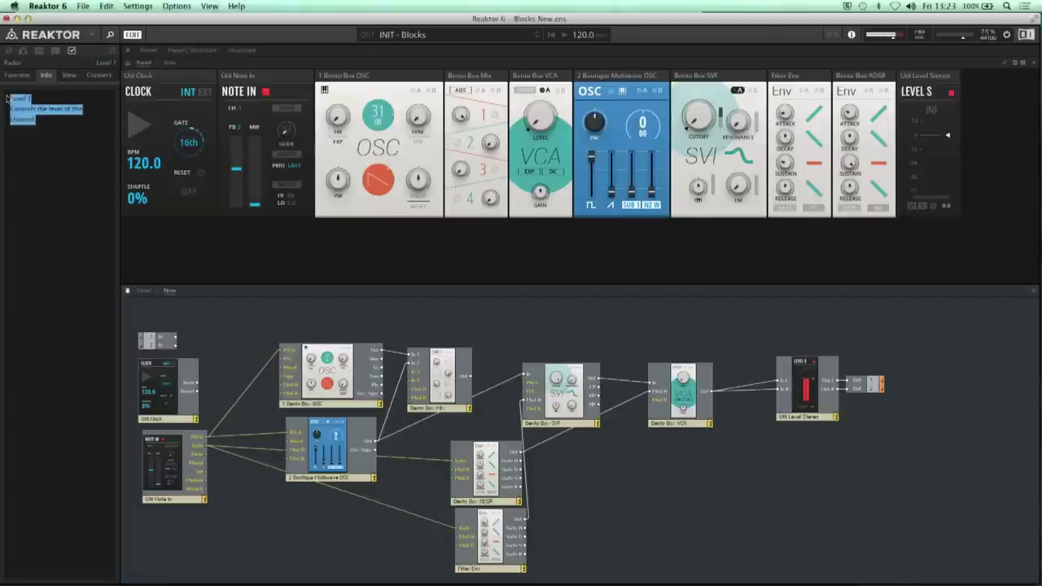
key(BackSpace)
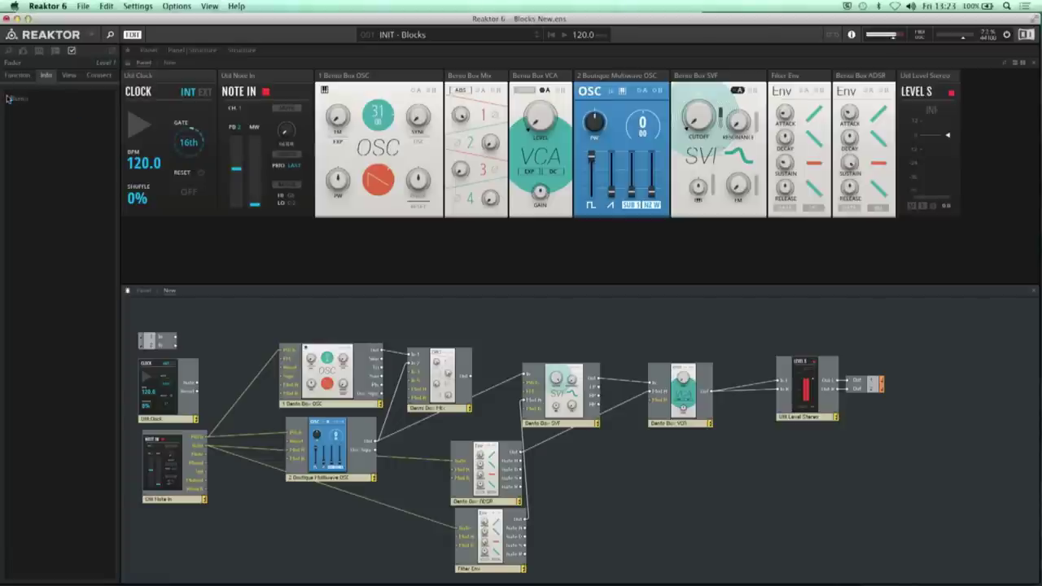
text(Bento B)
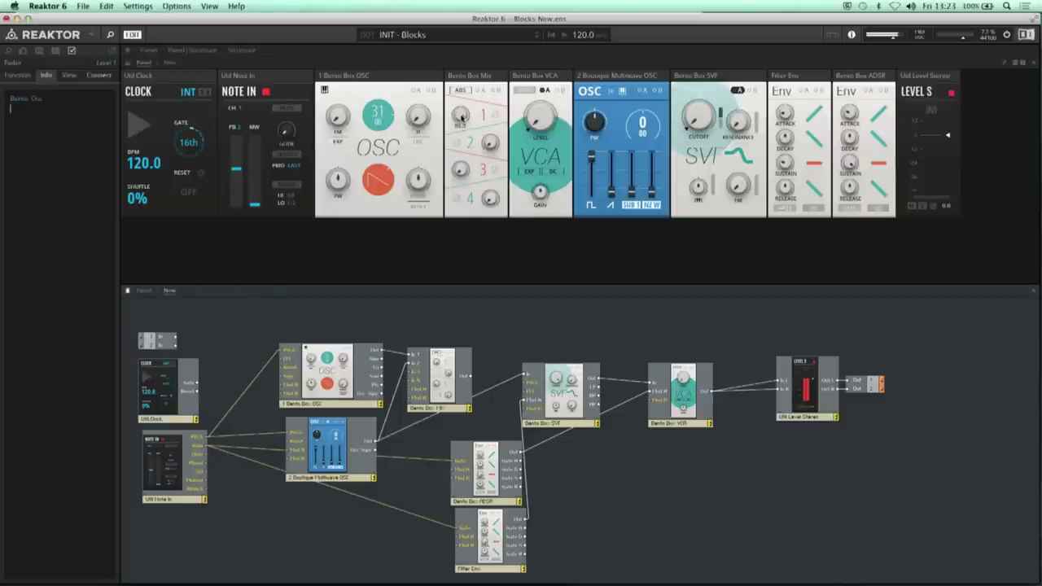
click(460, 149)
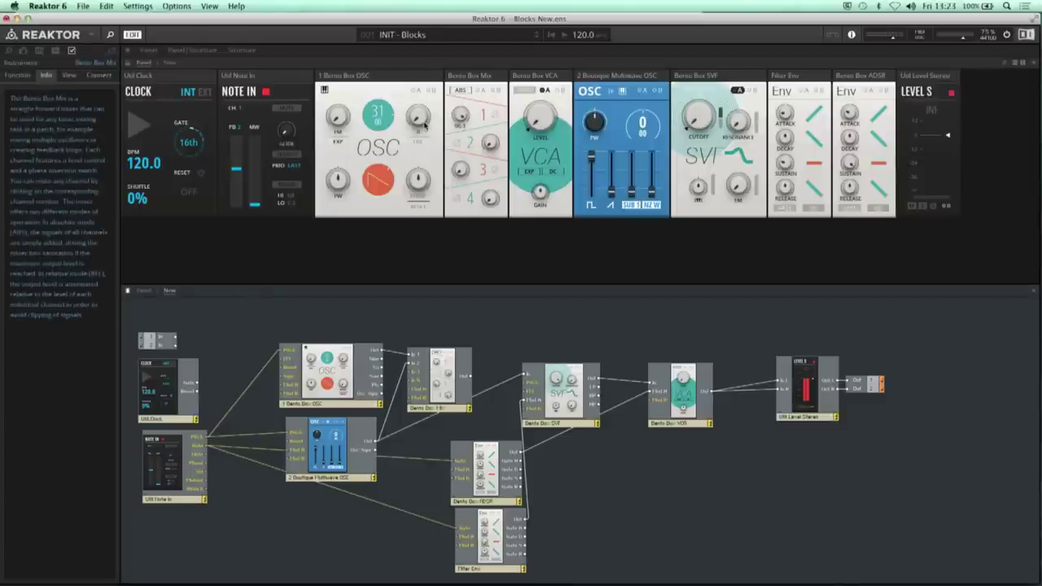
Step: Check the info texts of the Bento Box OSC, its Sync knob and the mixer's Level 1 knob, and return to the block library
click(426, 127)
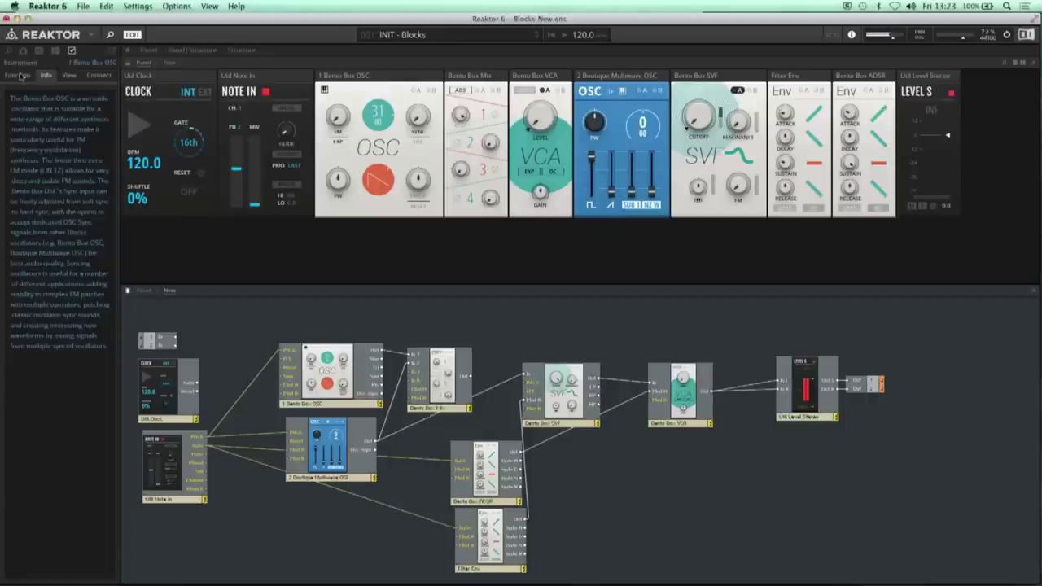
click(487, 334)
click(478, 137)
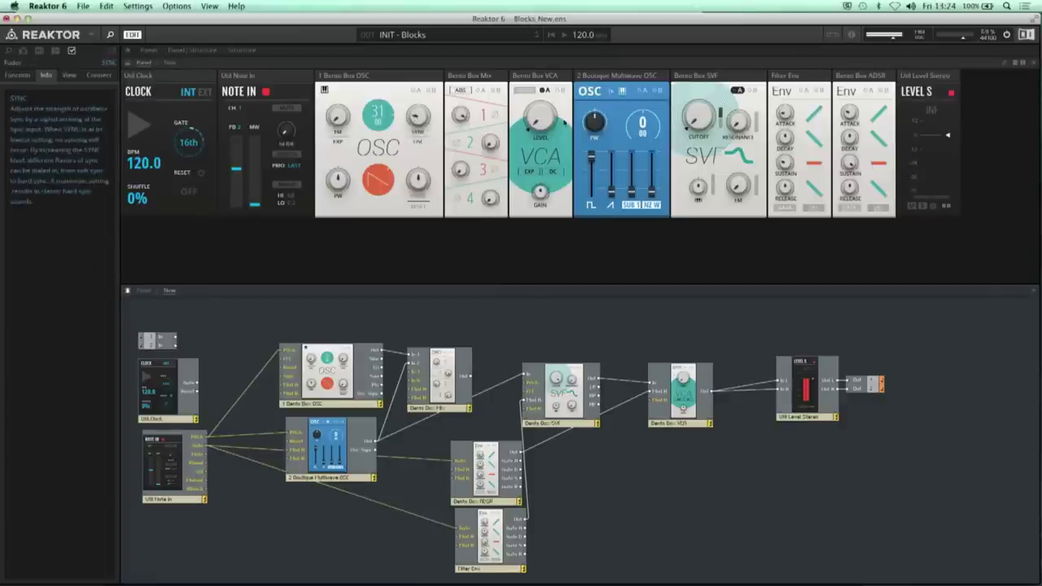
right_click(459, 115)
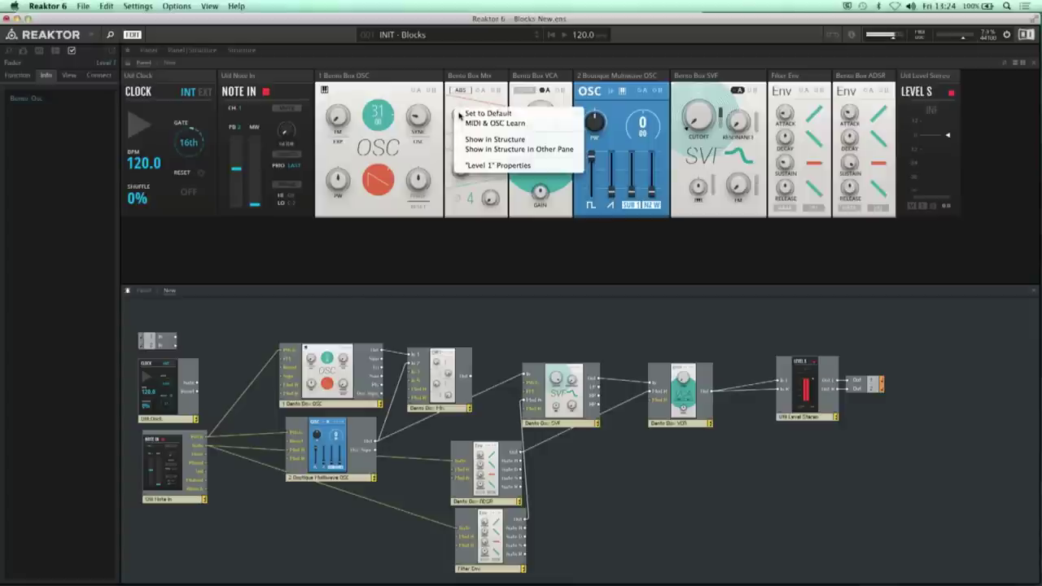
click(497, 165)
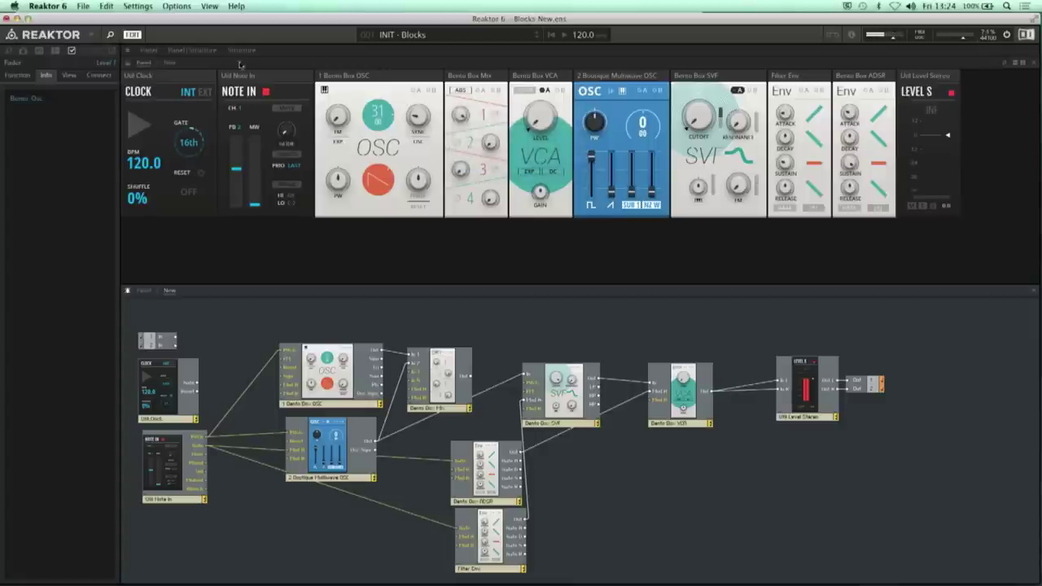
click(17, 51)
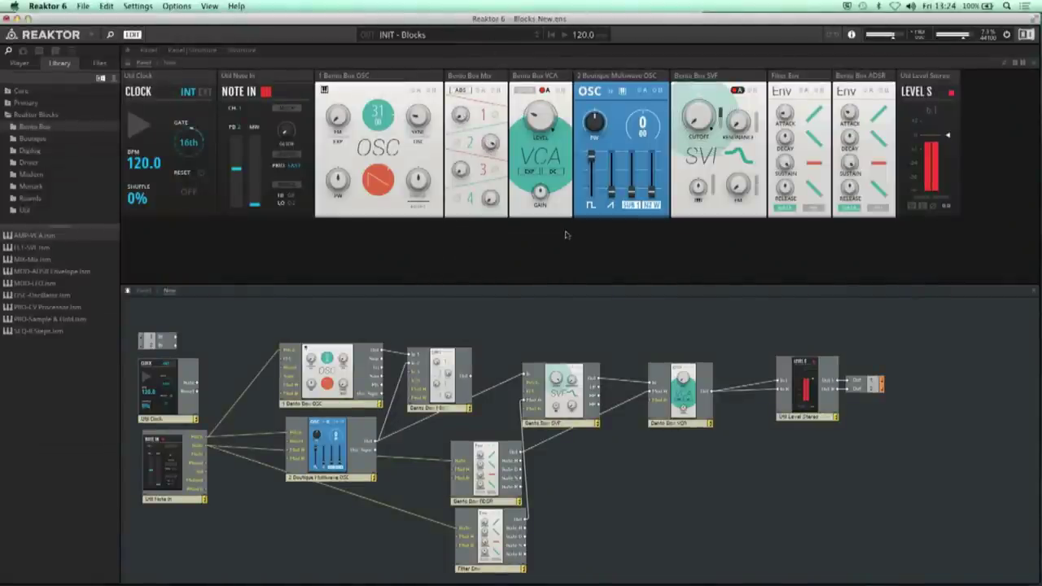
Step: Raise the SUB 1 level slider on the Boutique Multiwave OSC
drag(632, 194, 632, 166)
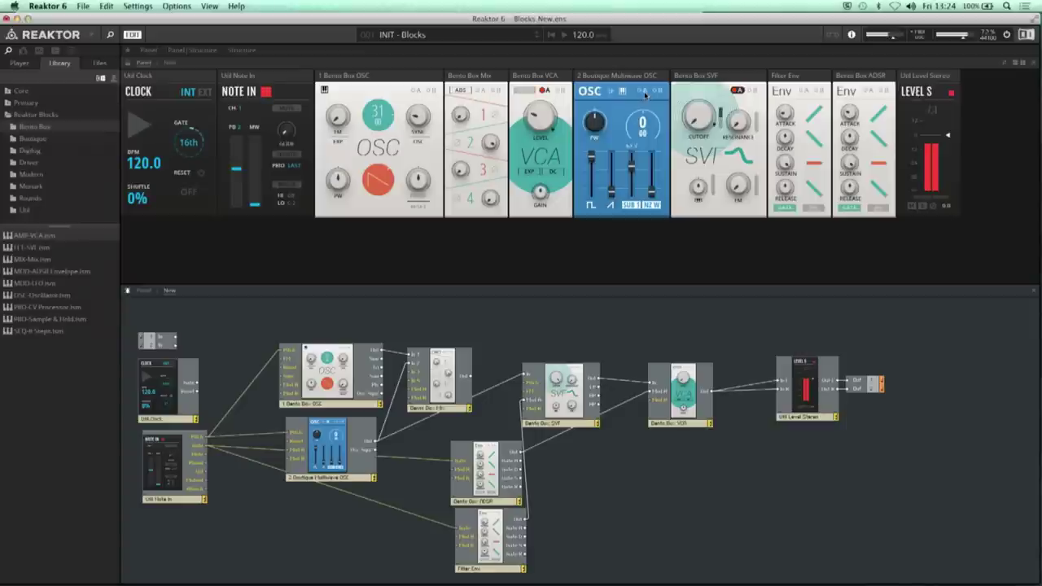
Step: Lower the Bento Box SVF's cutoff and set the Bento Box OSC's pitch to 12.00
drag(692, 103, 692, 143)
drag(386, 109, 378, 213)
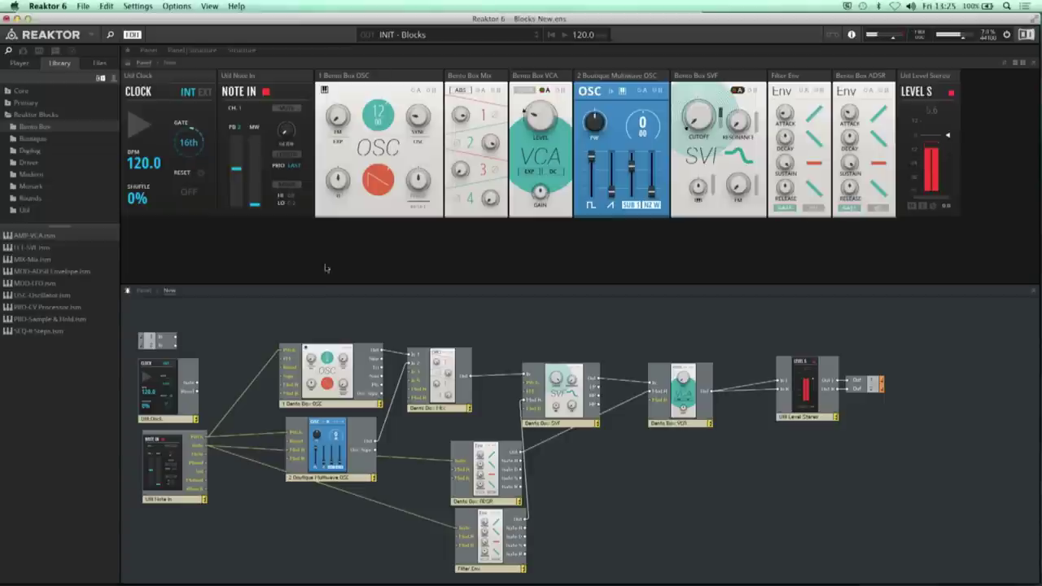
Step: Show the modulation A amounts on the Bento Box Mix, and hide them again
mouse_move(295, 419)
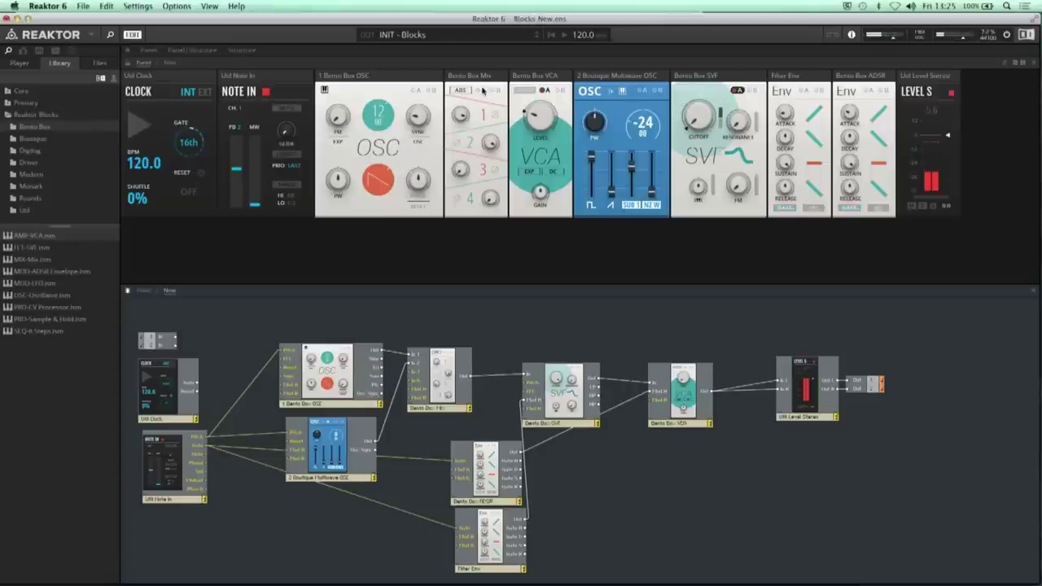
click(482, 91)
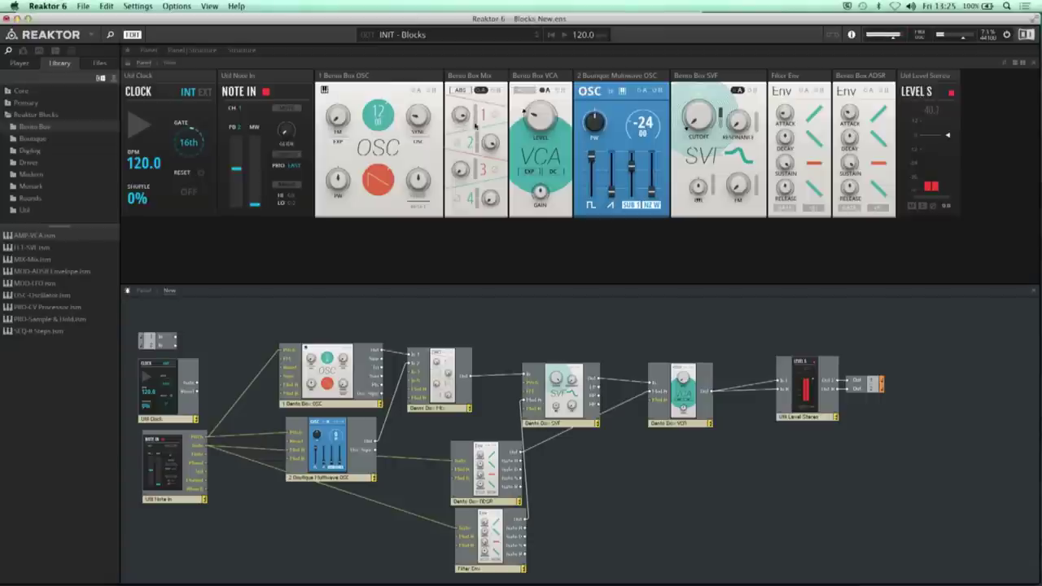
click(482, 90)
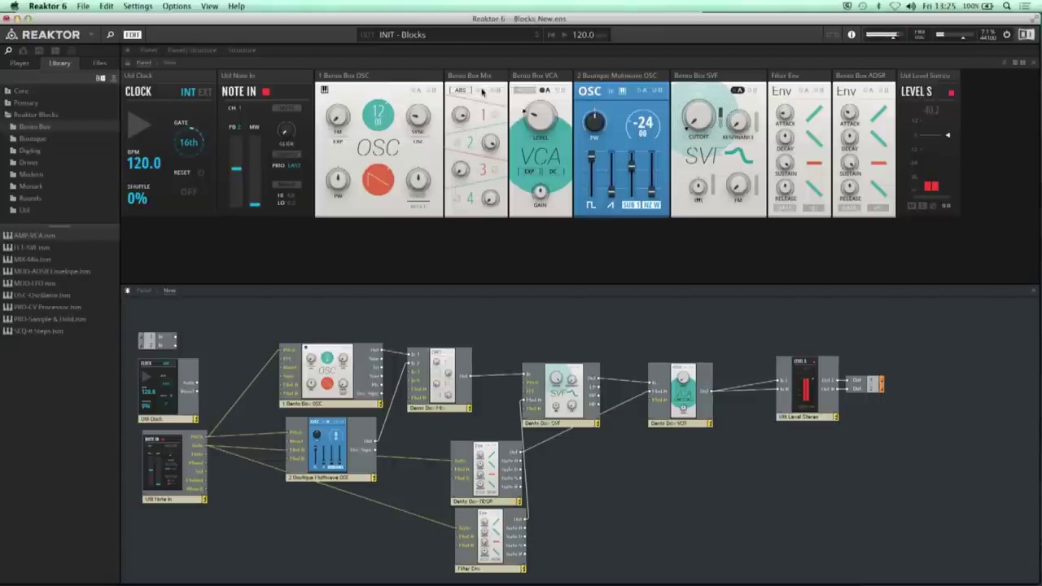
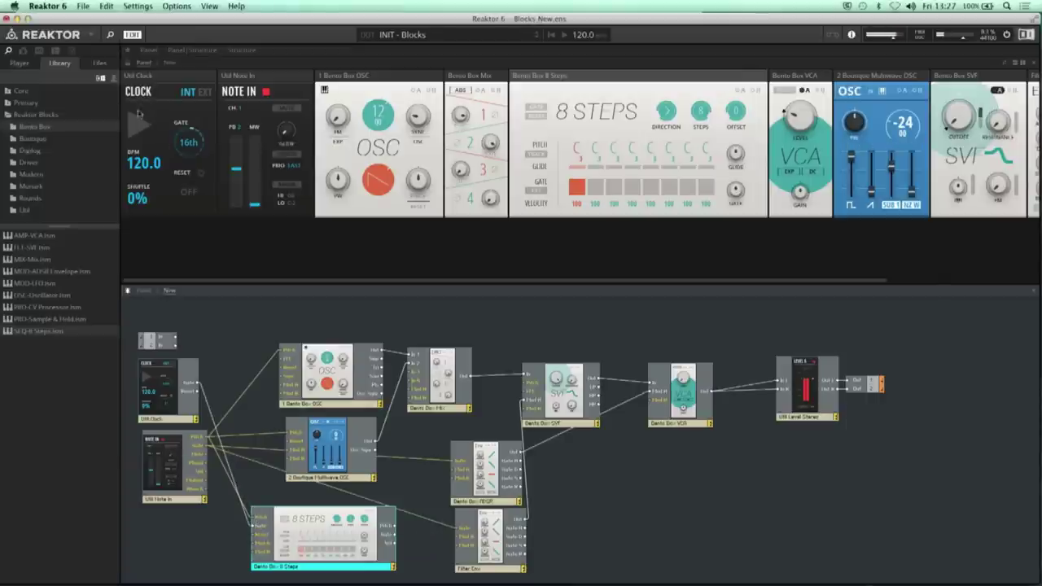
Step: Start the clock, shift the 8 Steps block aside, and wire its pitch to the oscillators and its gate to the envelopes
click(138, 124)
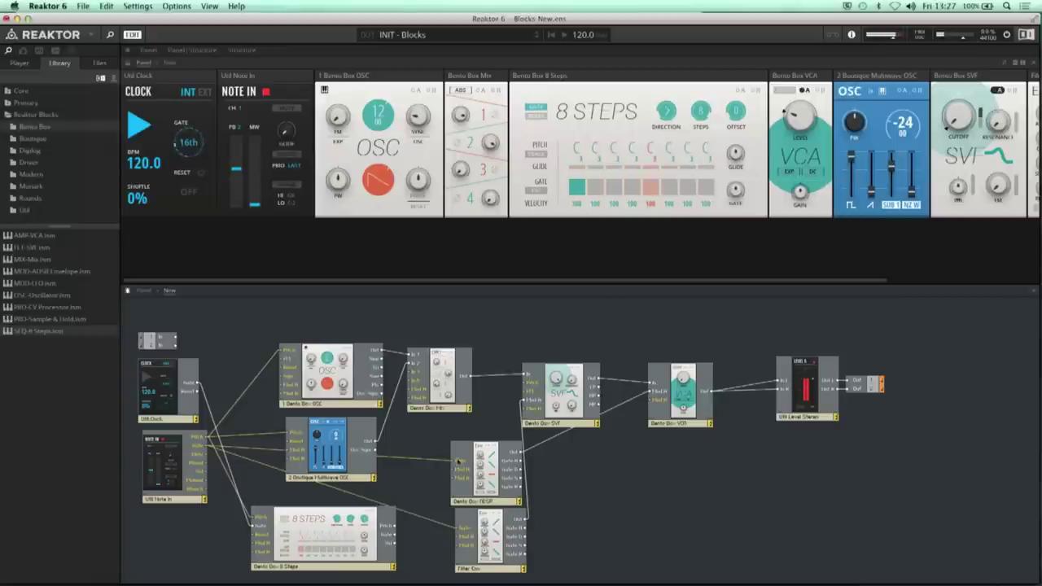
drag(342, 569, 295, 566)
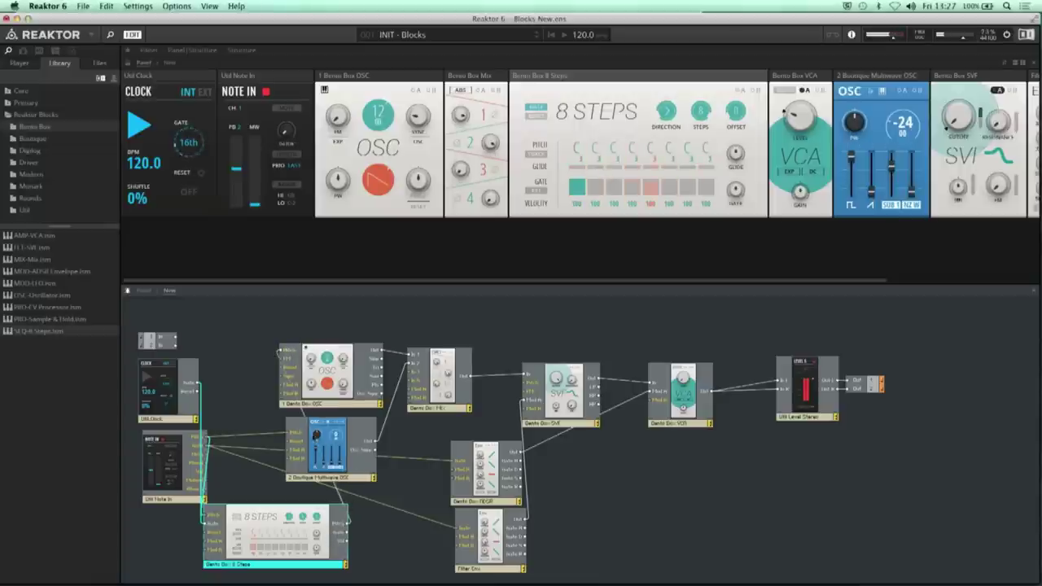
drag(295, 432, 350, 538)
drag(424, 498, 460, 462)
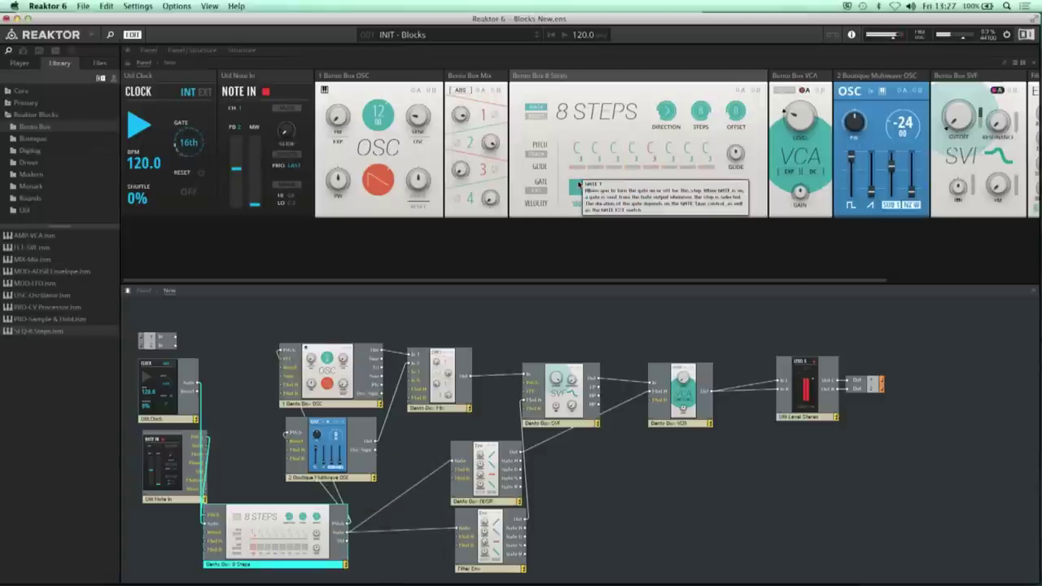
Step: Activate the gates of sequencer steps 2 to 6, with step 2's pitch at D# and step 3's at G
click(578, 187)
click(596, 187)
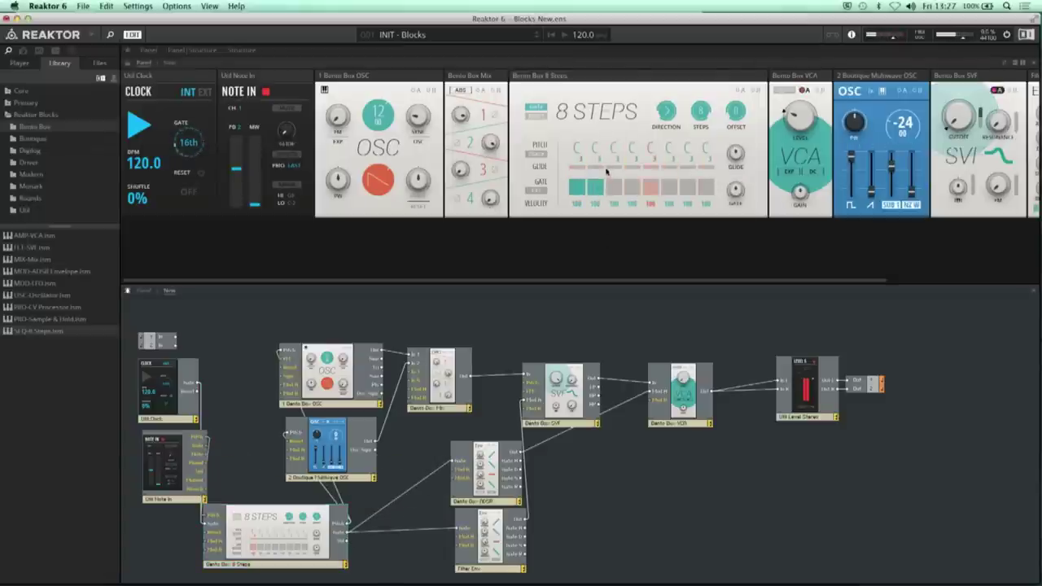
scroll(601, 159, up, 1)
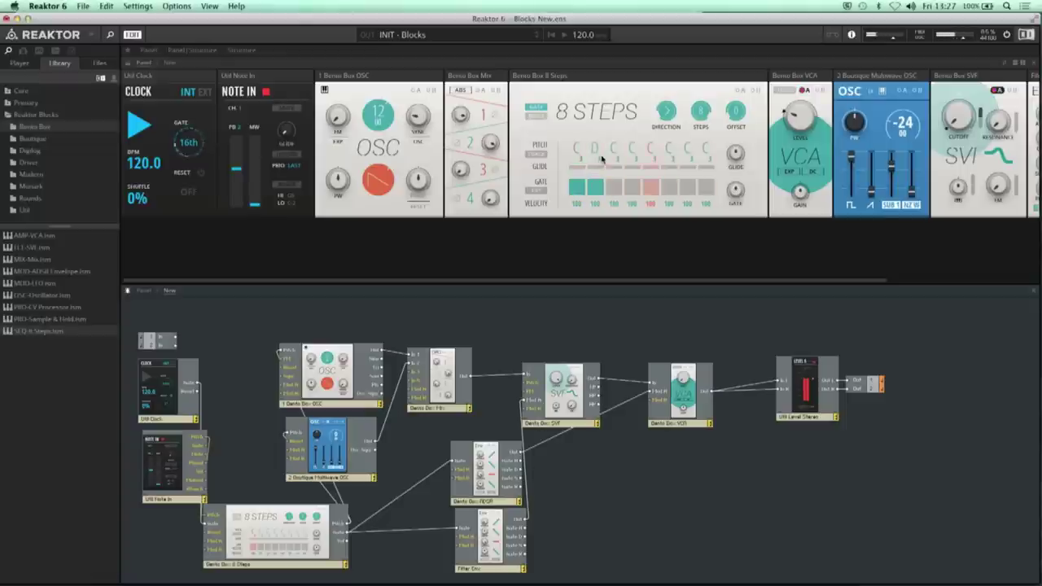
scroll(601, 156, up, 1)
click(614, 188)
scroll(619, 160, up, 2)
scroll(618, 155, up, 4)
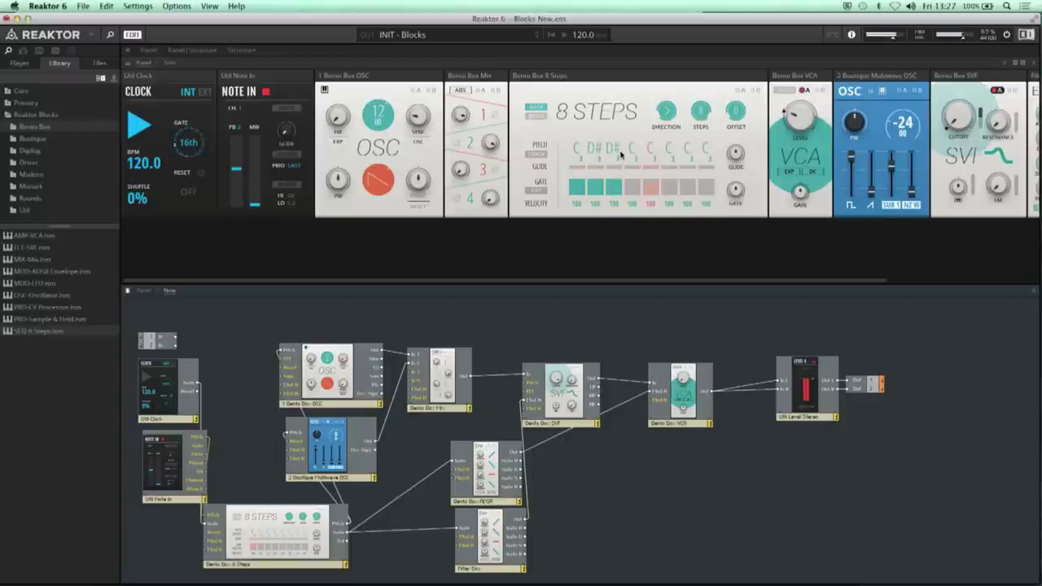
scroll(623, 149, up, 1)
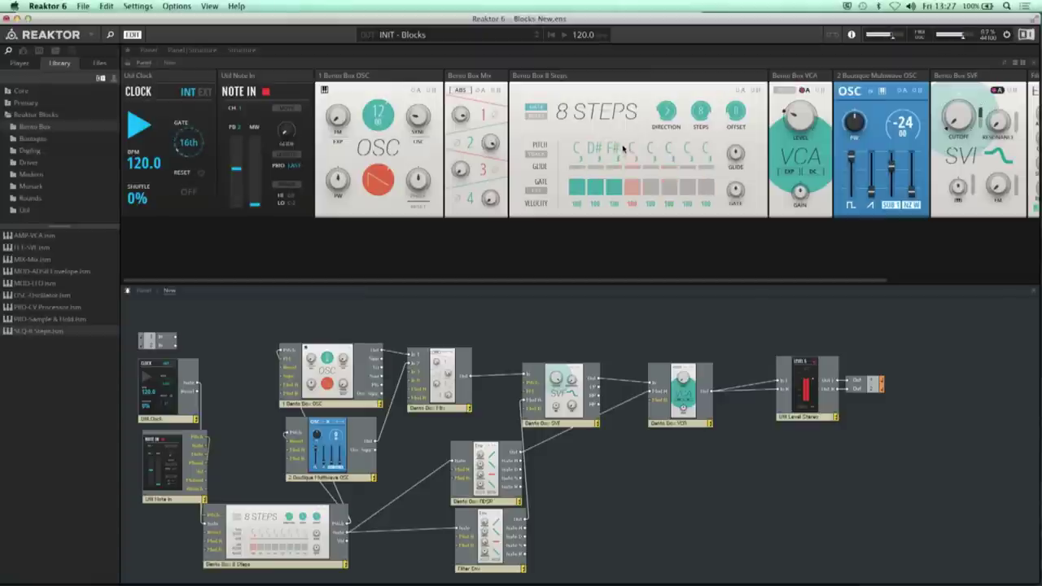
click(651, 188)
click(669, 188)
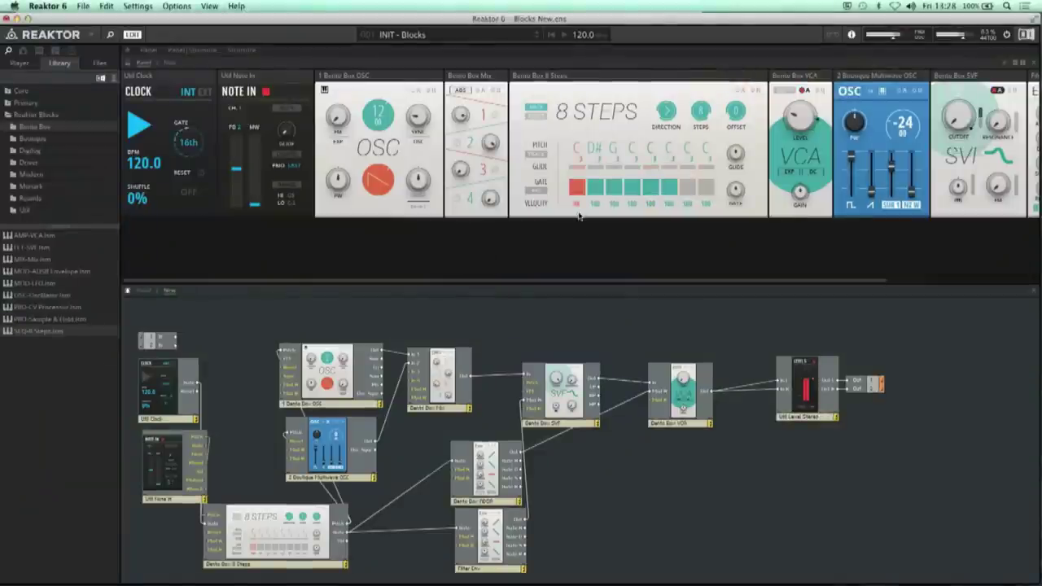
Step: Lower the velocities of the sequencer's steps to slightly varied values below 100
mouse_move(616, 204)
mouse_down()
mouse_move(626, 243)
mouse_move(654, 207)
mouse_move(650, 243)
mouse_move(670, 208)
mouse_move(668, 240)
mouse_up()
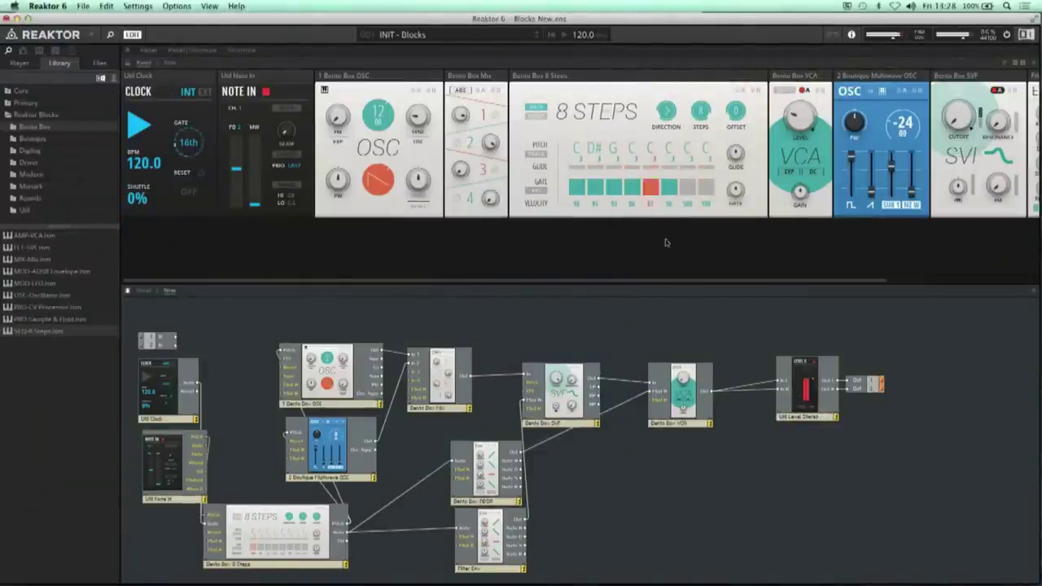
mouse_move(691, 204)
mouse_down()
mouse_move(690, 239)
mouse_move(704, 239)
mouse_up()
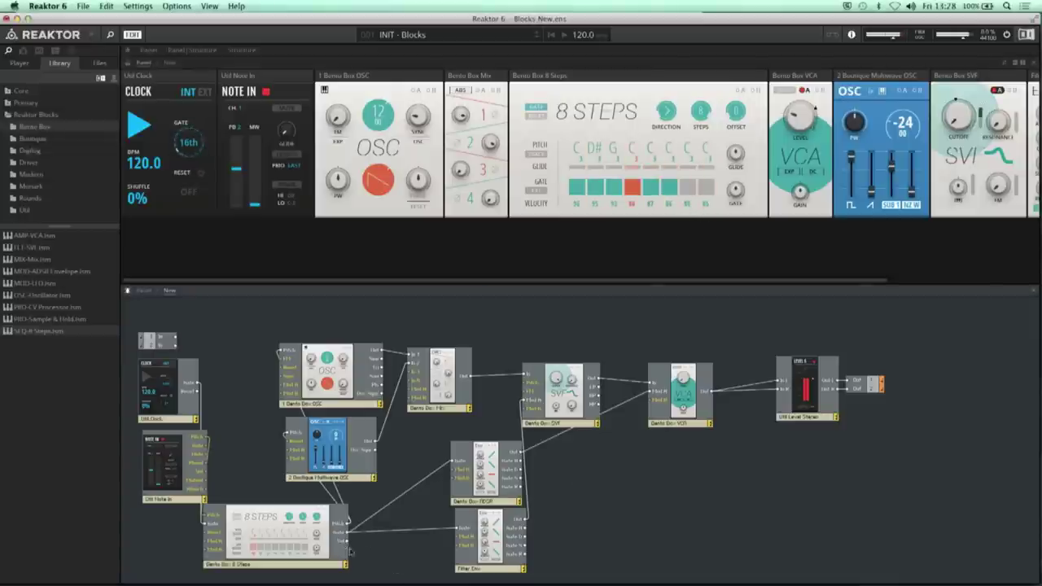
Step: Wire the 8 Steps block's Vel output to the Bento Box SVF's Mod B input
drag(347, 534, 527, 413)
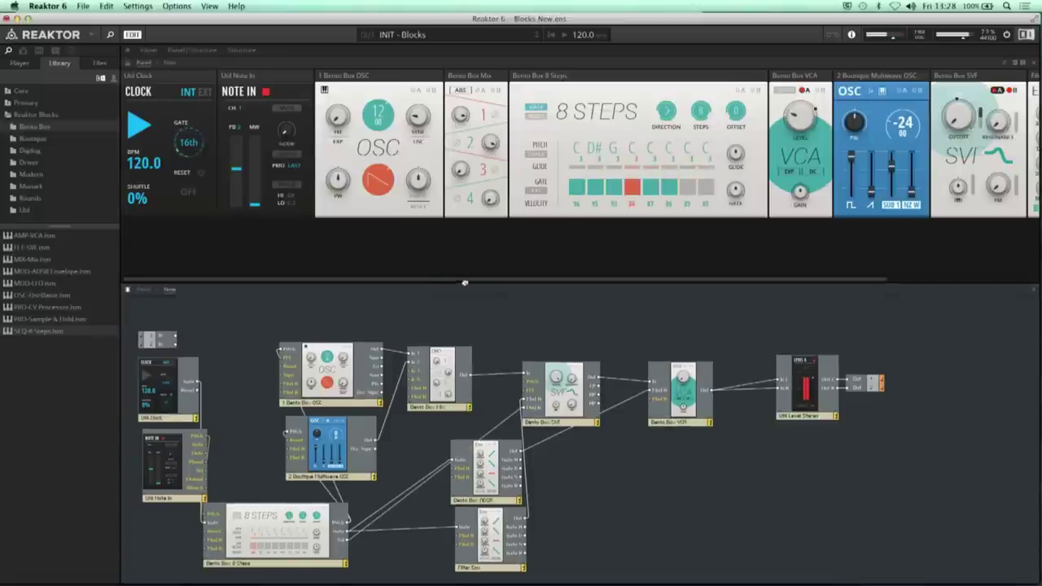
drag(464, 281, 695, 284)
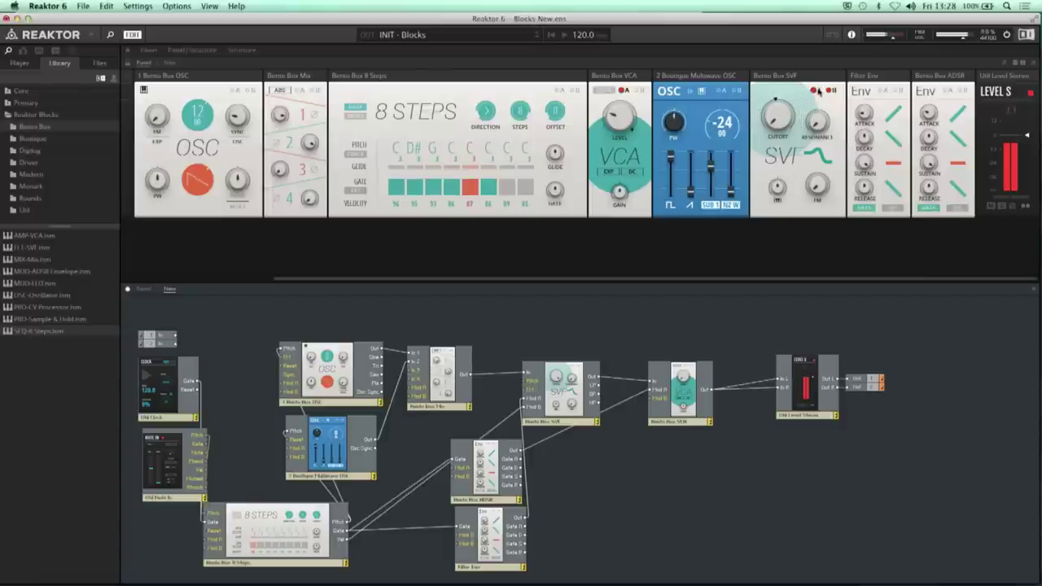
mouse_move(777, 116)
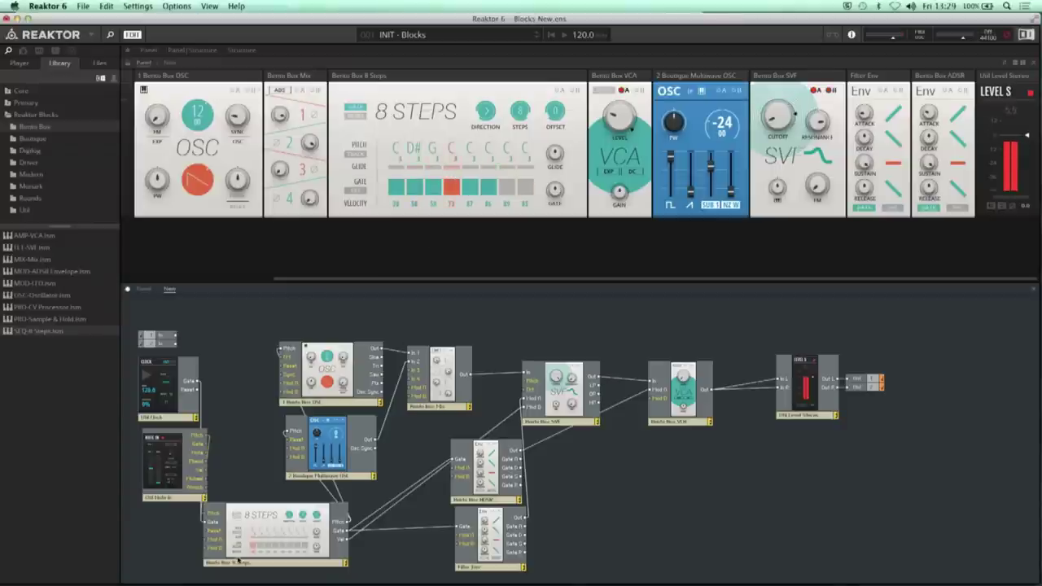
Step: Move the 8 Steps block up and add a Digilog Clock Divider beneath Note In, fed by the clock's gate
drag(240, 563, 252, 562)
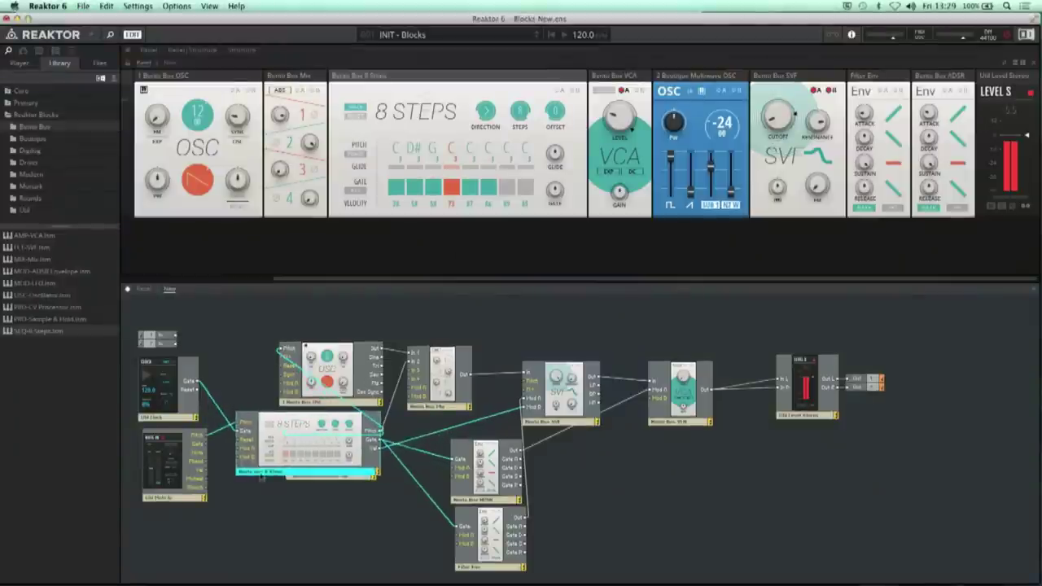
drag(260, 477, 268, 479)
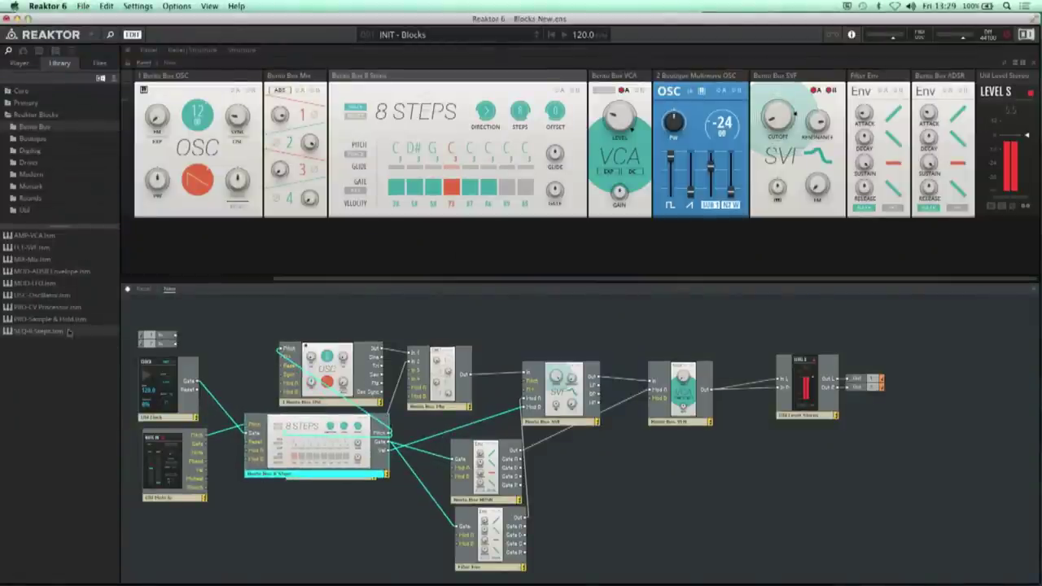
click(25, 210)
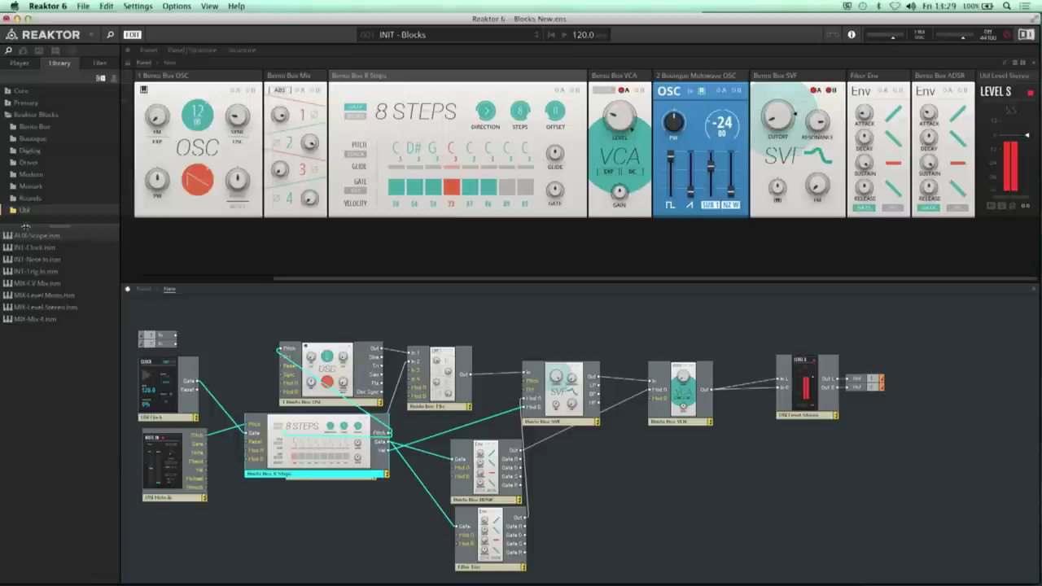
click(31, 162)
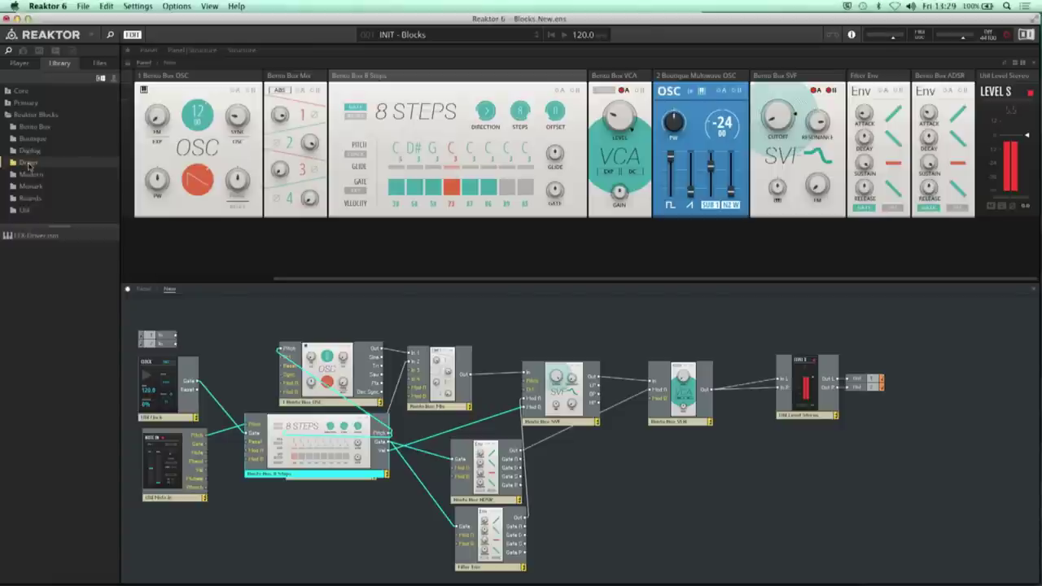
click(34, 151)
click(22, 251)
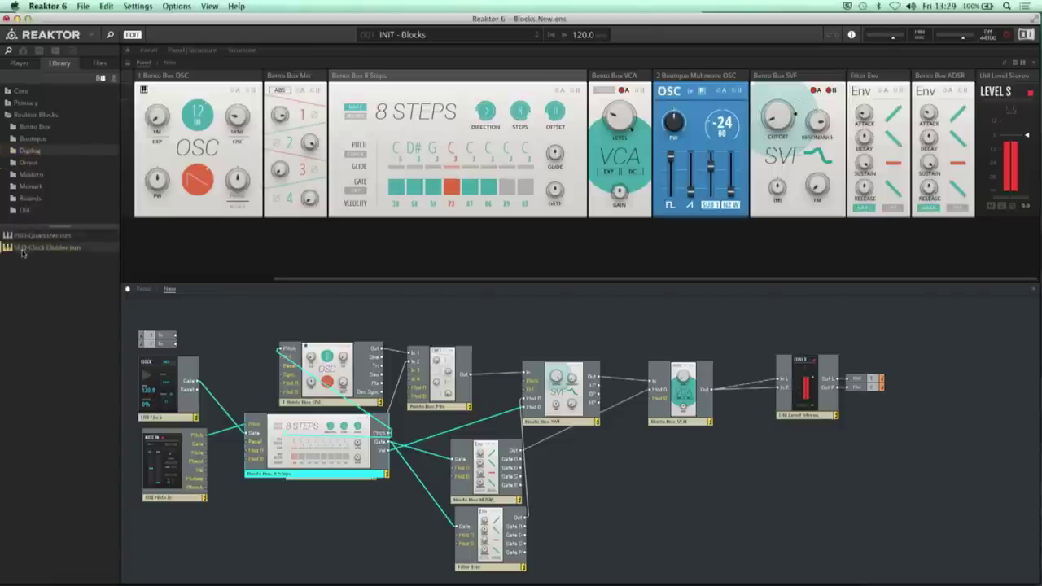
drag(148, 318, 272, 509)
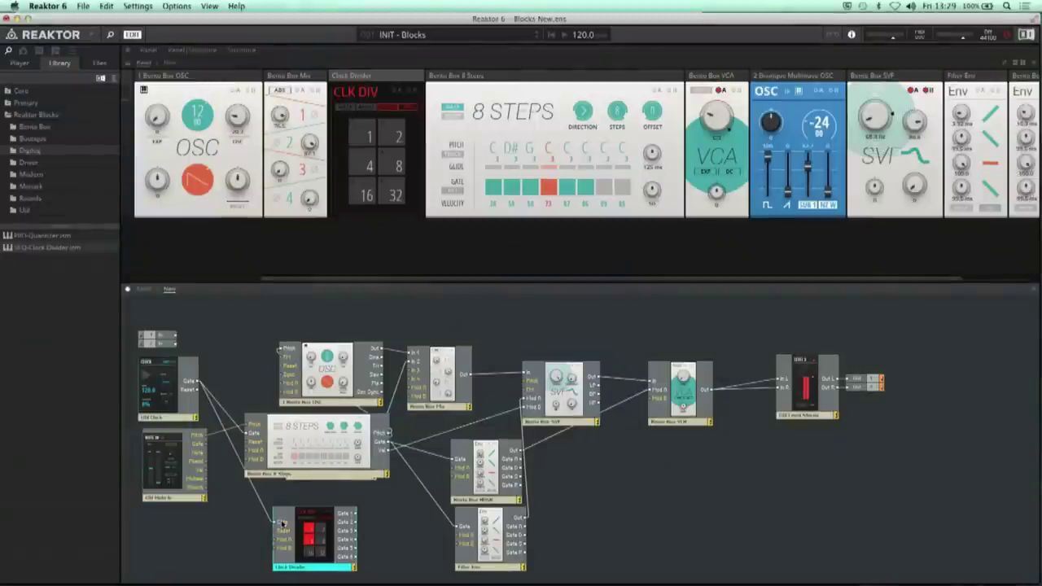
drag(298, 573, 194, 576)
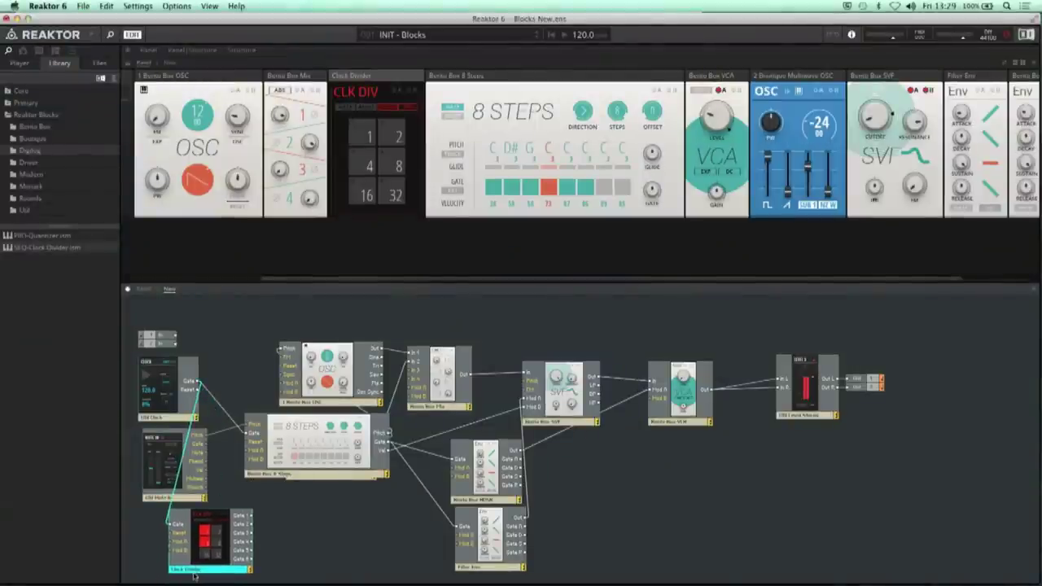
Step: Duplicate the 8 Steps block, place the copy beside the Clock Divider, and feed its gate from the divider's Gate 1 output
click(274, 467)
key(super+d)
drag(273, 473, 294, 559)
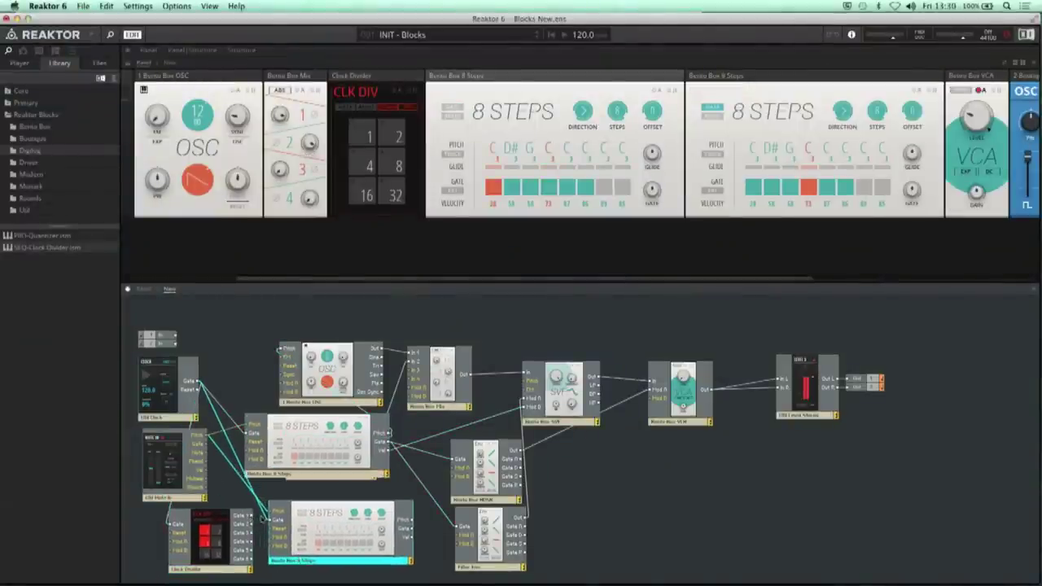
drag(272, 519, 207, 439)
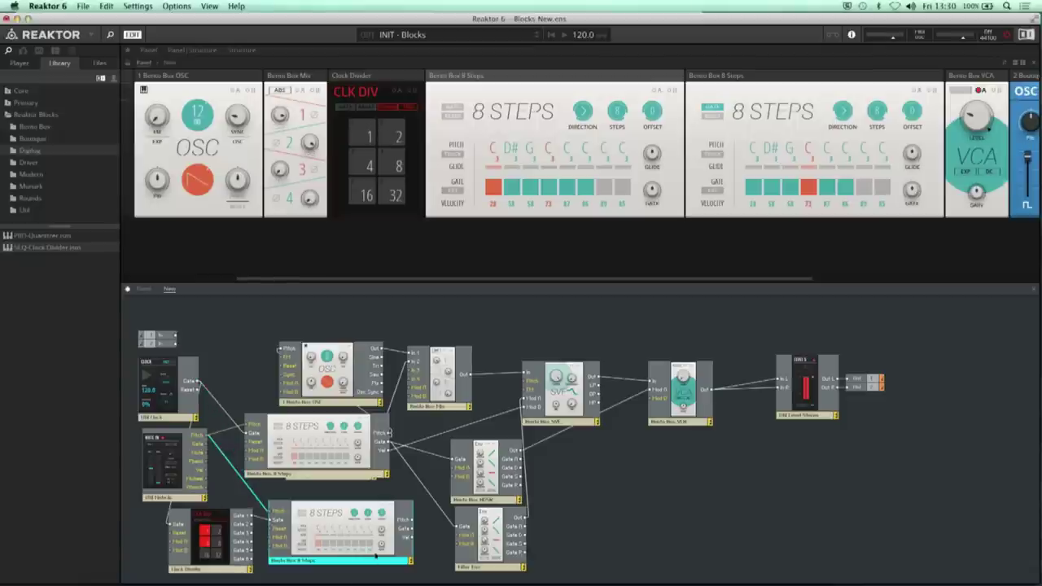
Step: Wire the duplicate sequencer's Vel output to the first 8 Steps block's Mod A input and rename the duplicate as "ModSeq"
mouse_move(395, 515)
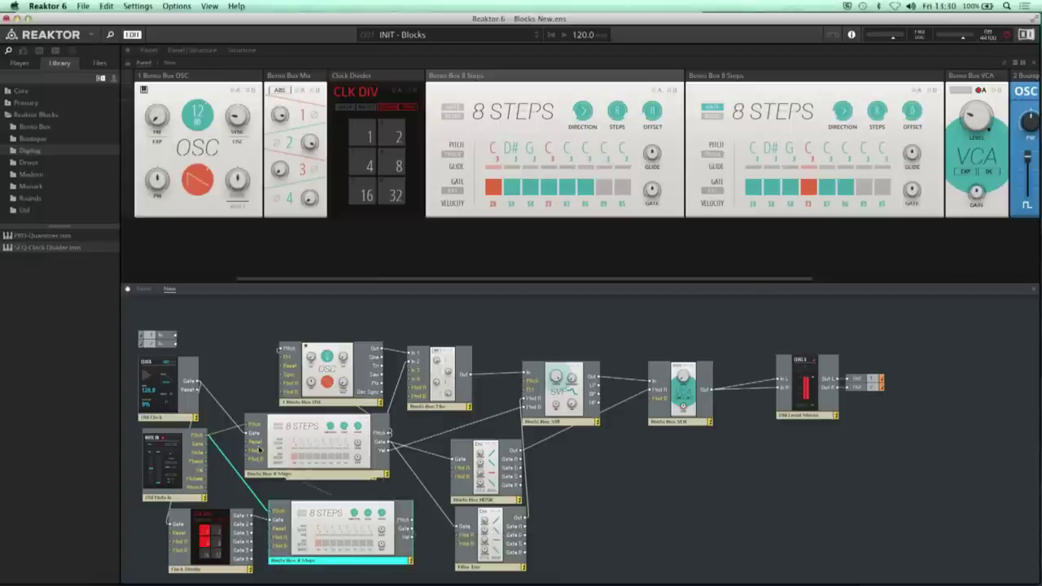
click(291, 562)
click(292, 562)
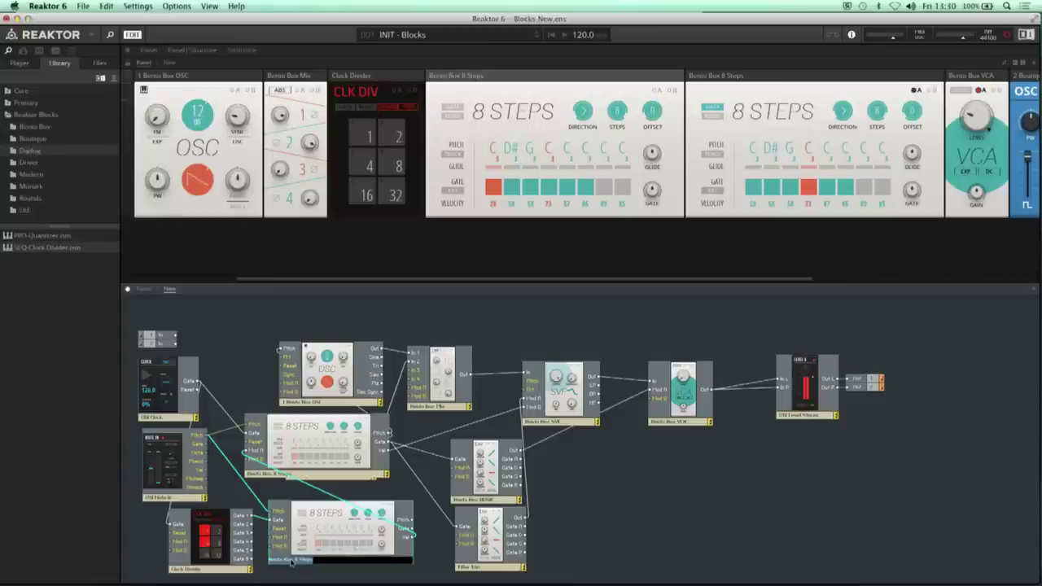
key(BackSpace)
key(Return)
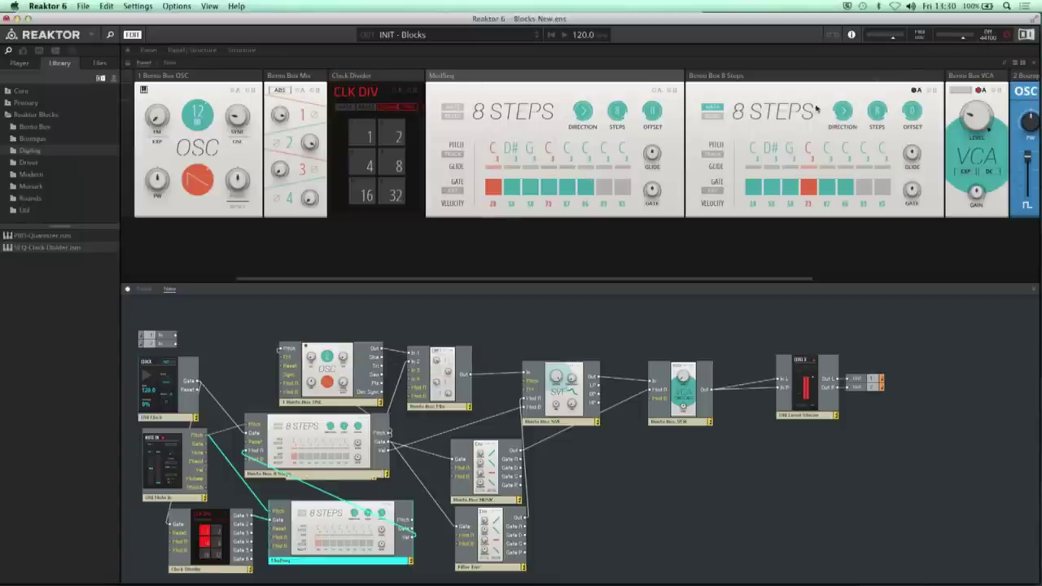
Step: Show the modulation A amounts on the main Bento Box 8 Steps block and switch the audio engine on
click(917, 91)
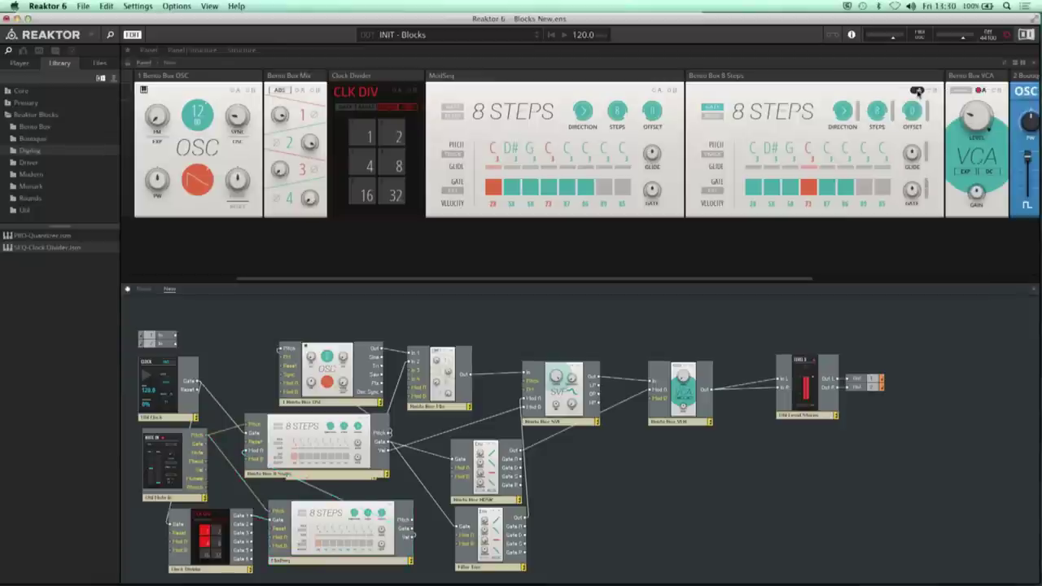
key(space)
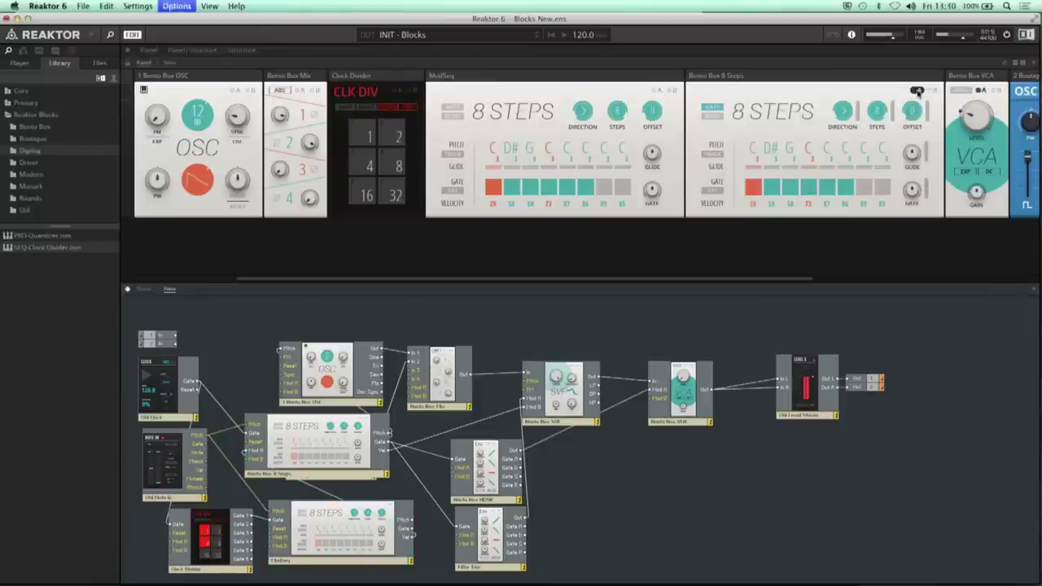